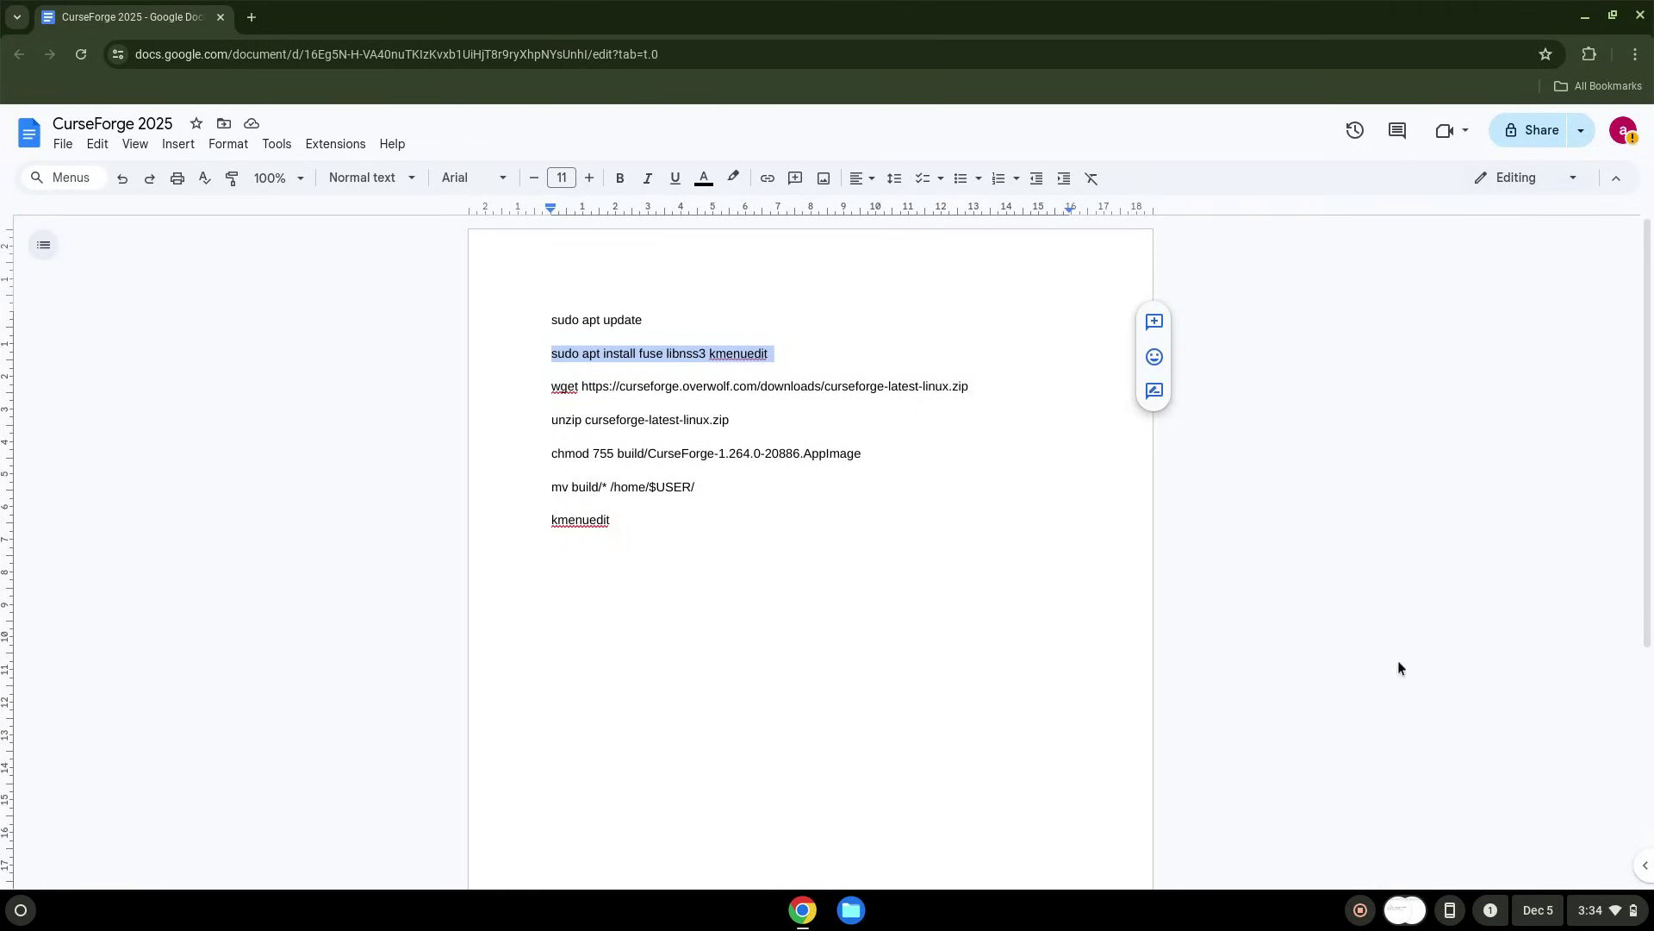
Step: From About ChromeOS, install the Linux development environment with the recommended 10.0 GB disk
{"action": "left_click", "coordinate": [1601, 917]}
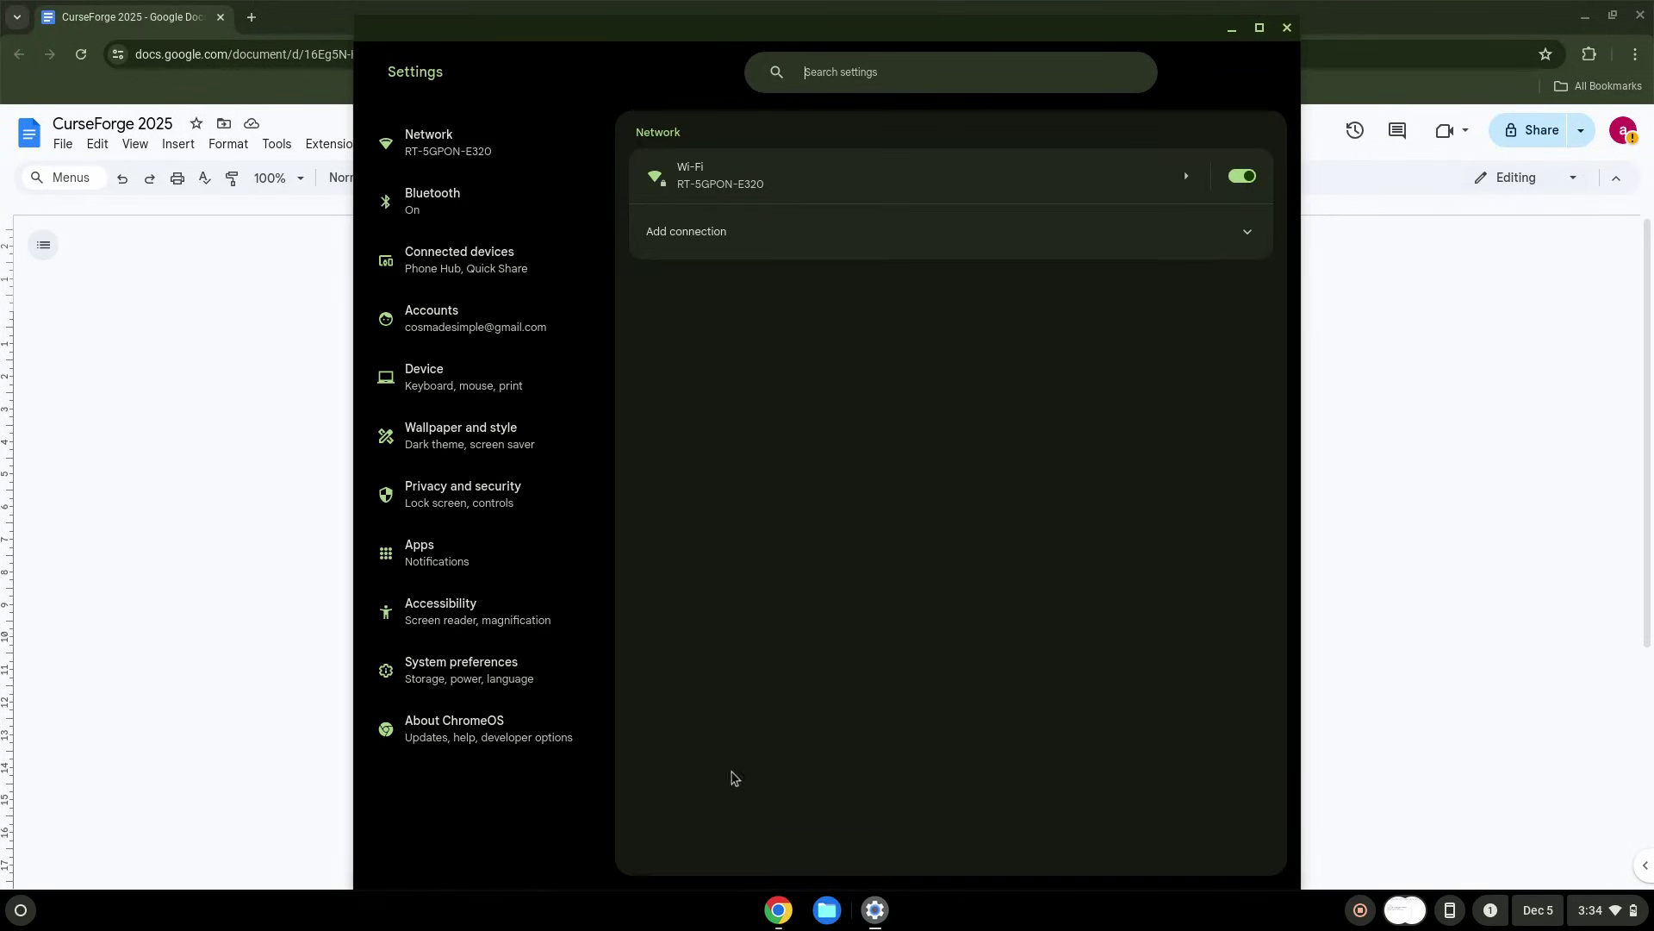
{"action": "left_click", "coordinate": [539, 738]}
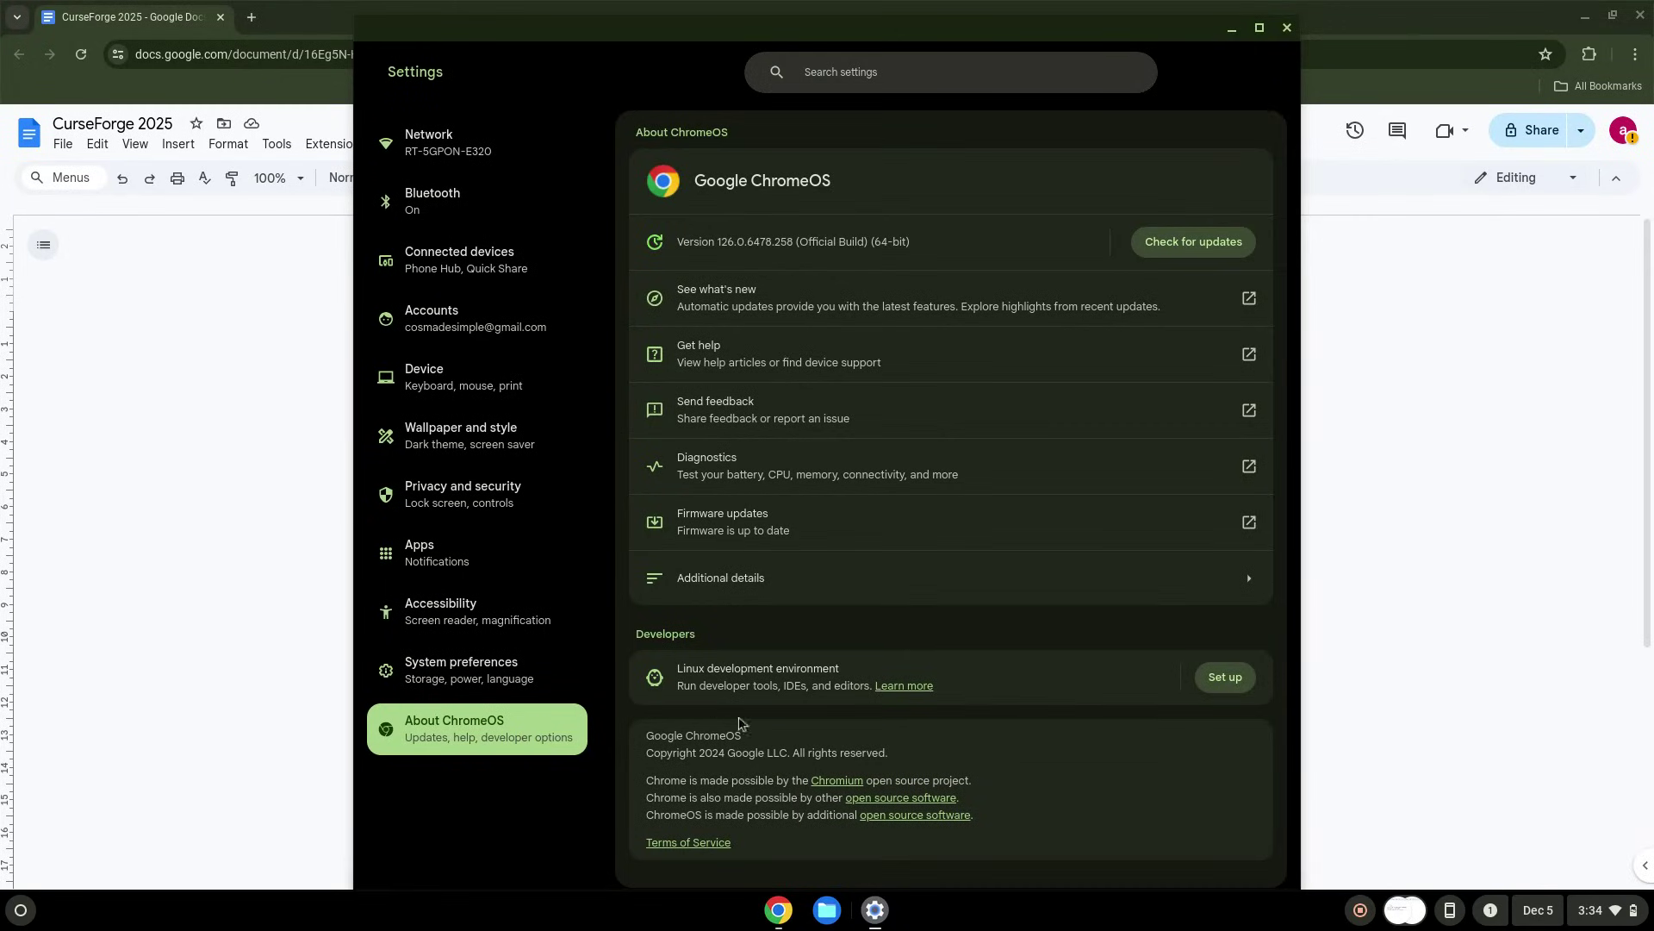
{"action": "left_click", "coordinate": [1239, 677]}
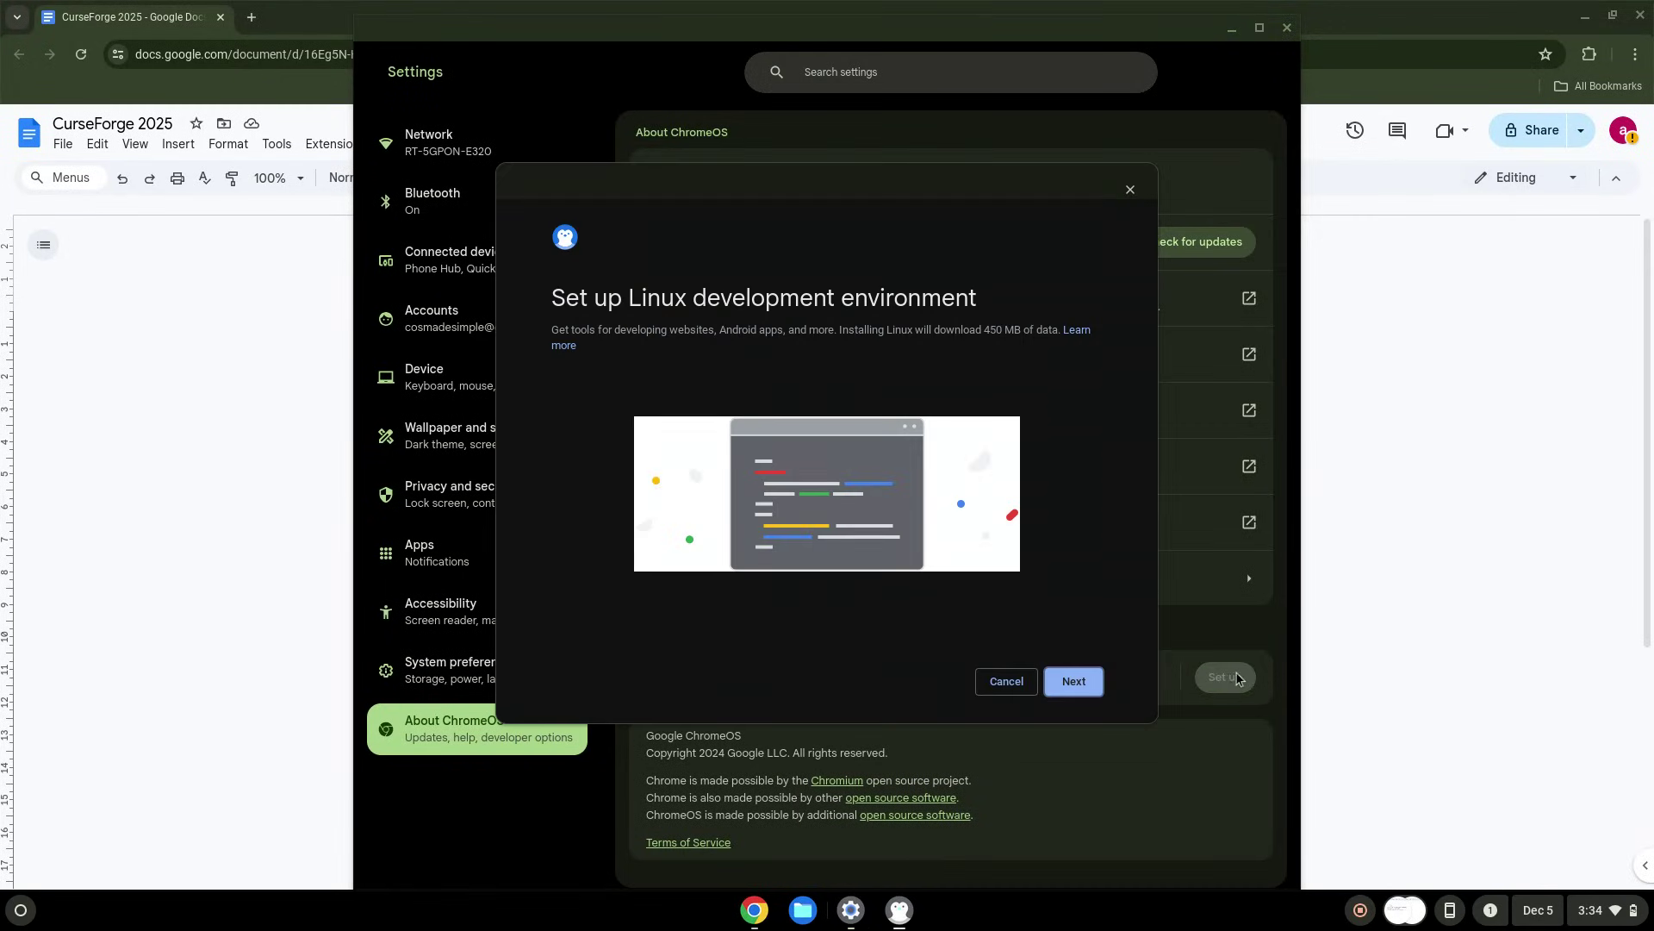
{"action": "left_click", "coordinate": [1066, 687]}
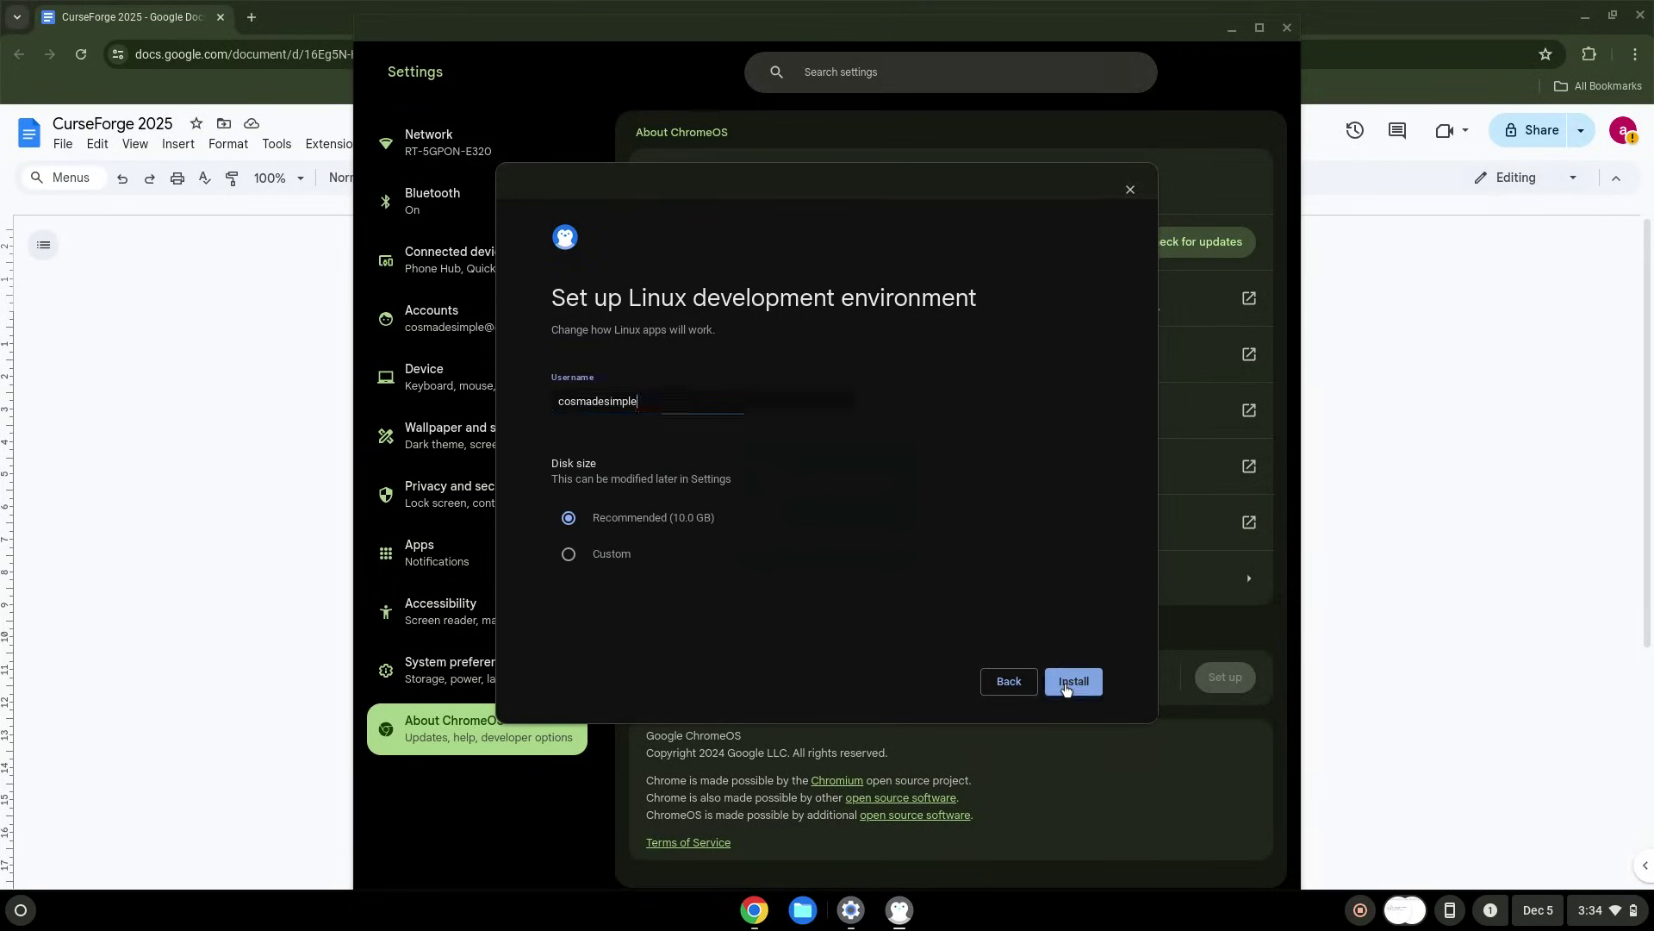
{"action": "left_click", "coordinate": [1066, 687]}
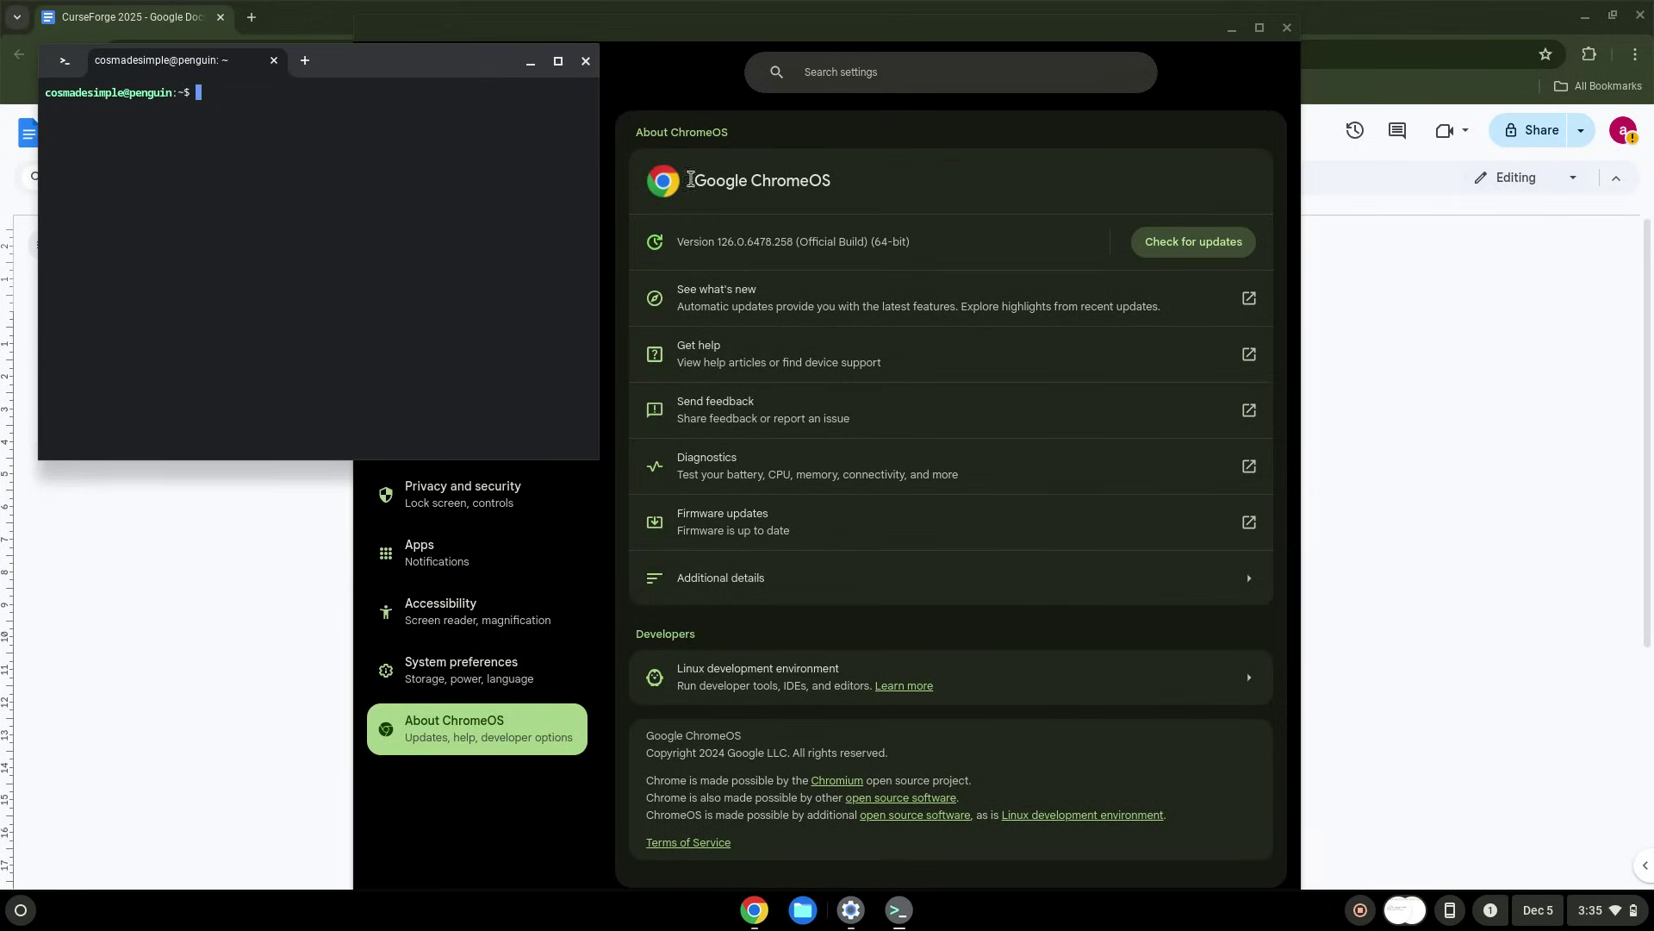
Step: Close the new Terminal and the Settings window to return to the document
{"action": "left_click", "coordinate": [586, 62]}
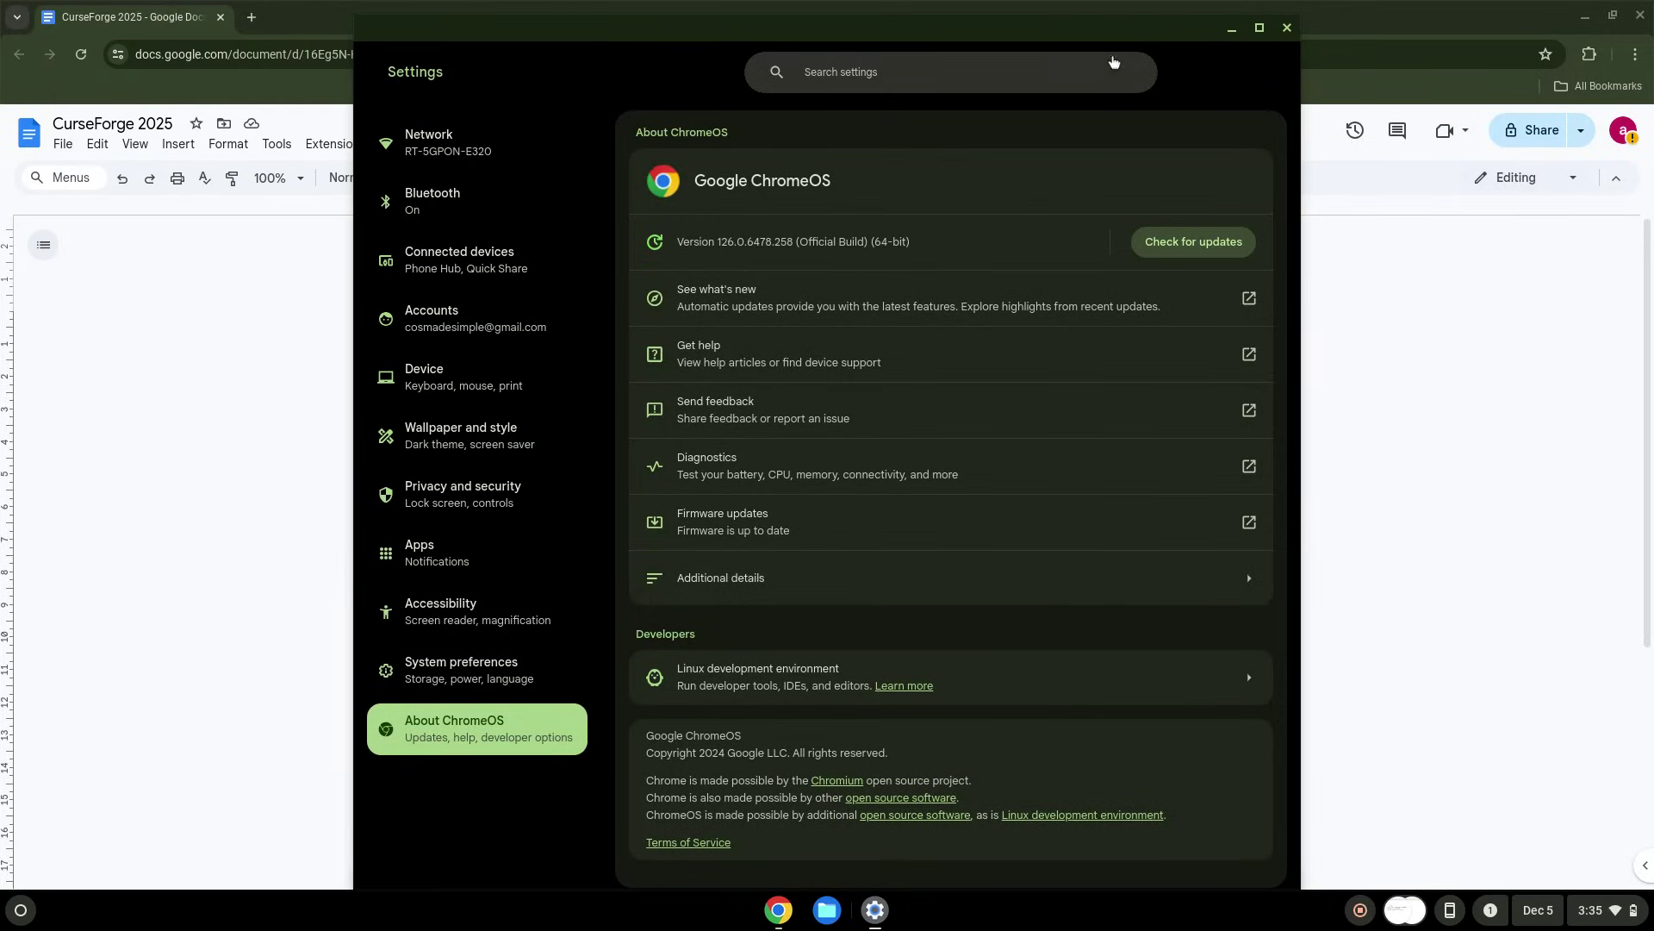
{"action": "left_click", "coordinate": [1288, 28]}
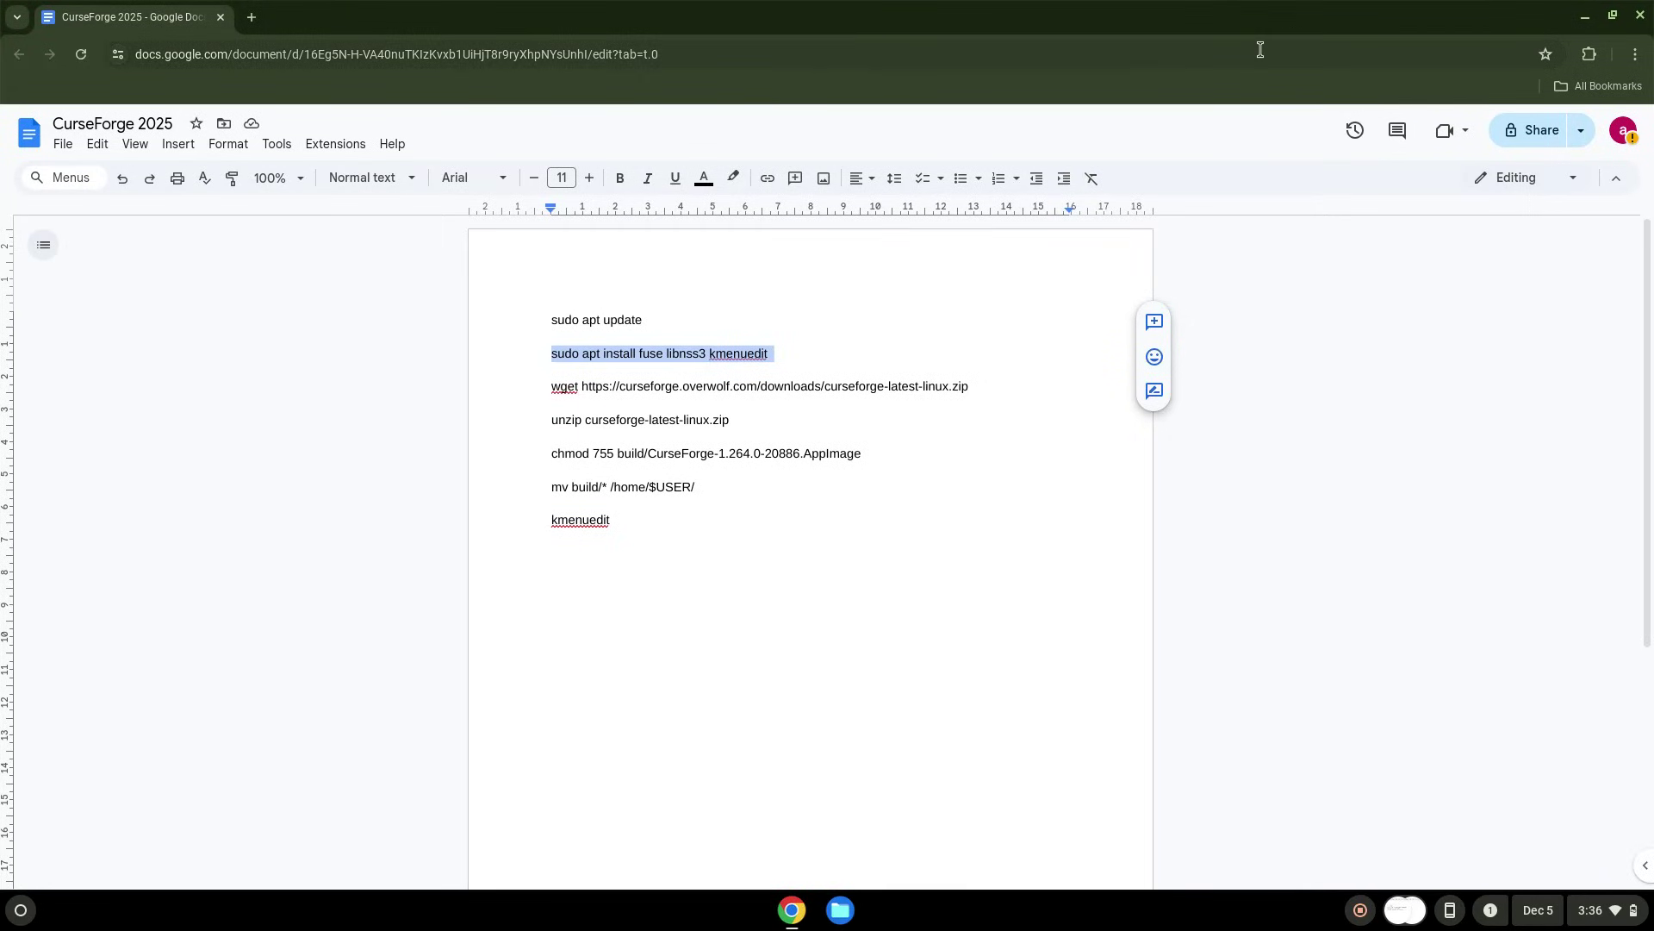
{"action": "double_click", "coordinate": [635, 313]}
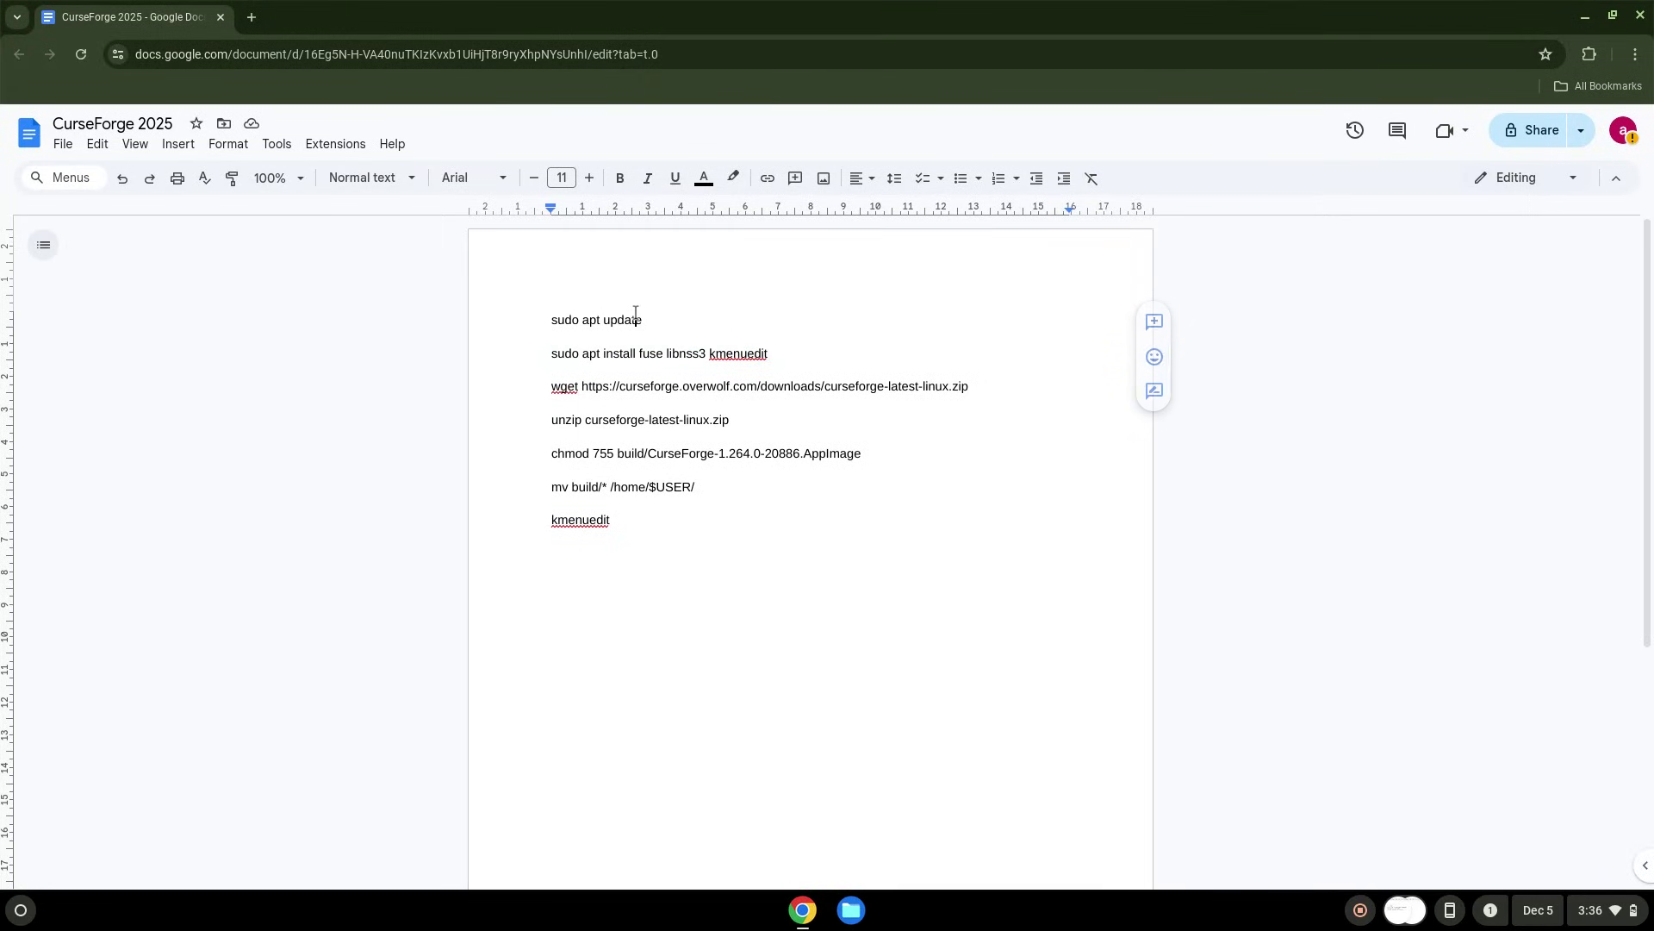
Step: Copy the 'sudo apt update' line from the CurseForge 2025 document
{"action": "left_click", "coordinate": [591, 319]}
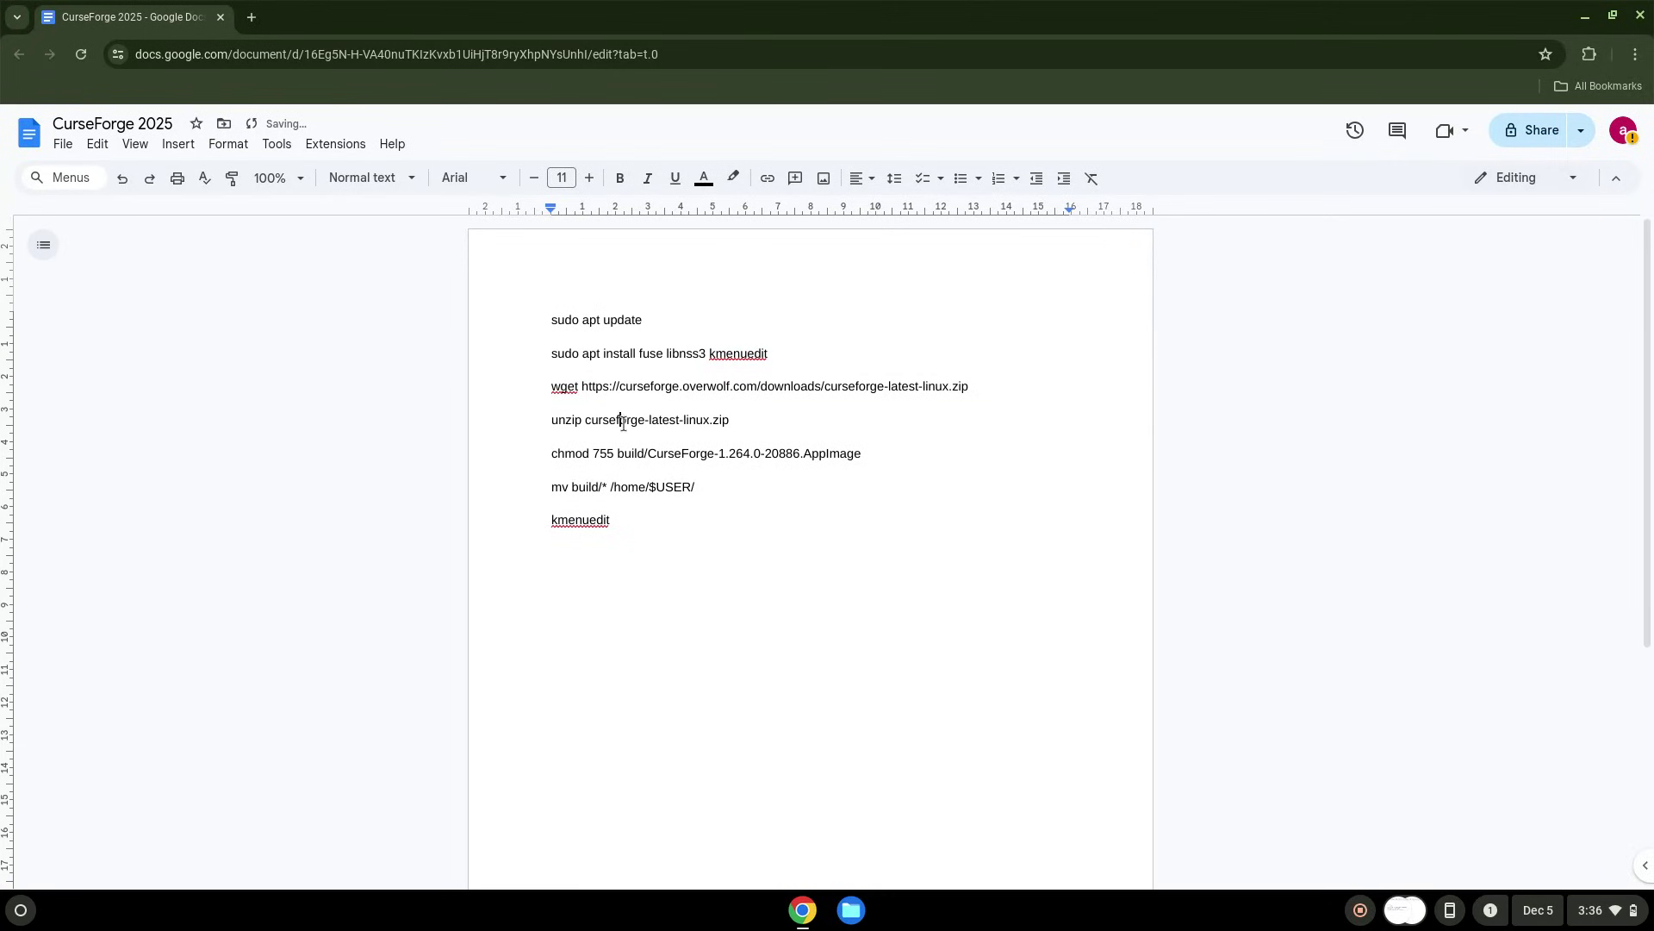
{"action": "double_click", "coordinate": [591, 320]}
{"action": "triple_click", "coordinate": [591, 320]}
{"action": "right_click", "coordinate": [591, 326]}
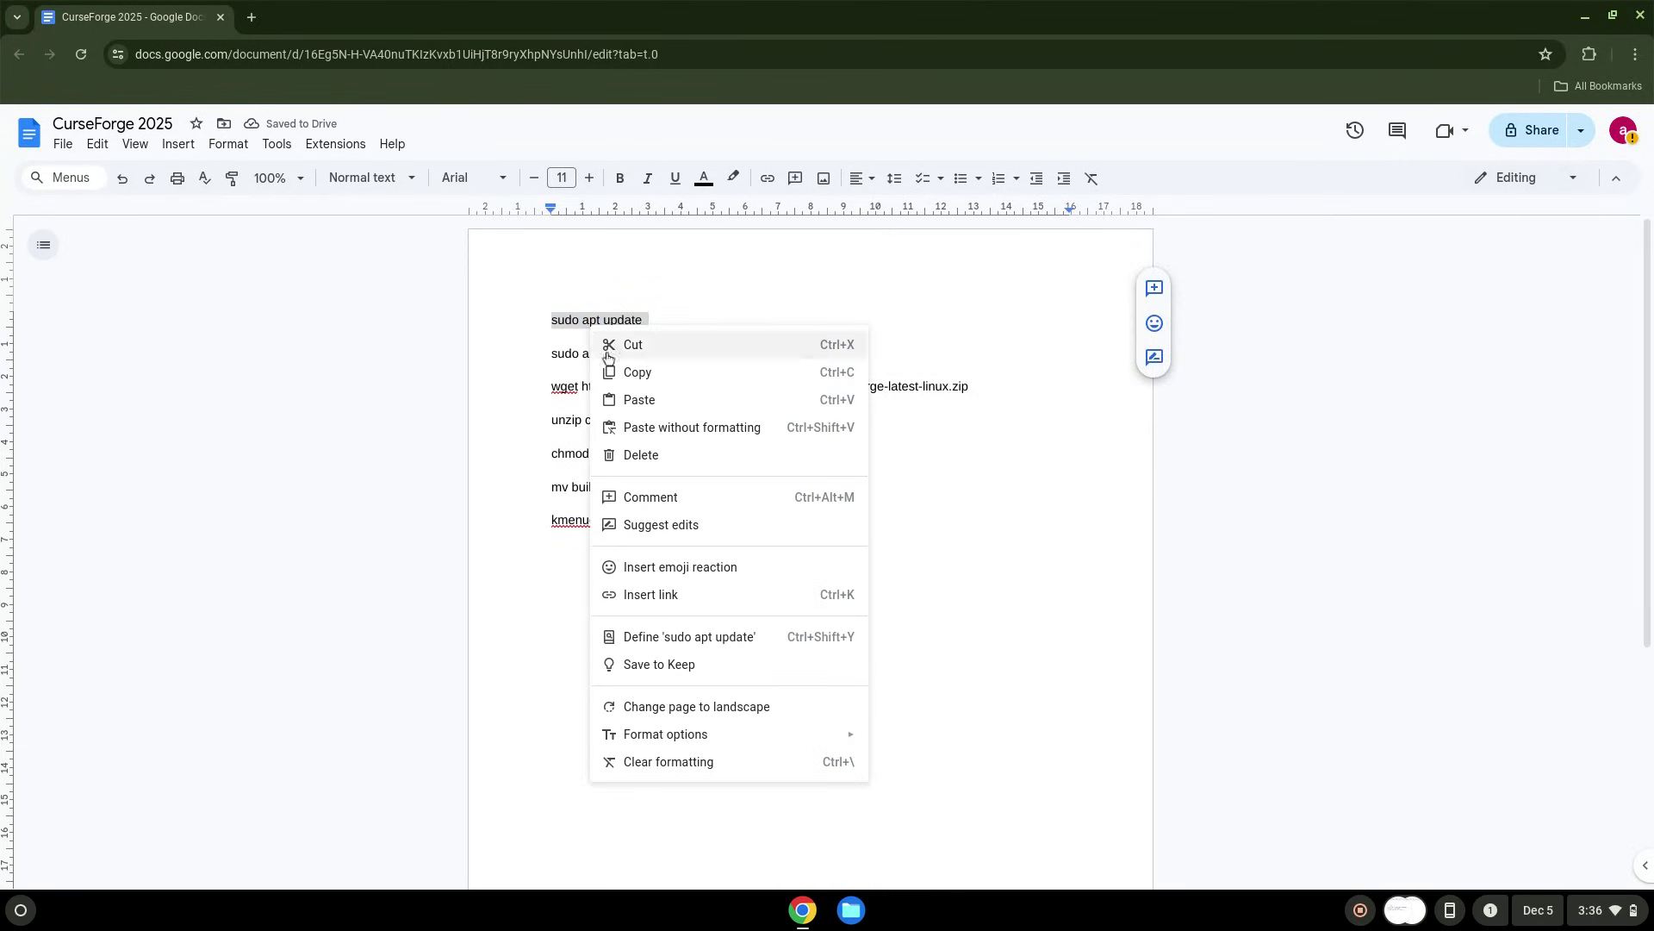
{"action": "left_click", "coordinate": [617, 375]}
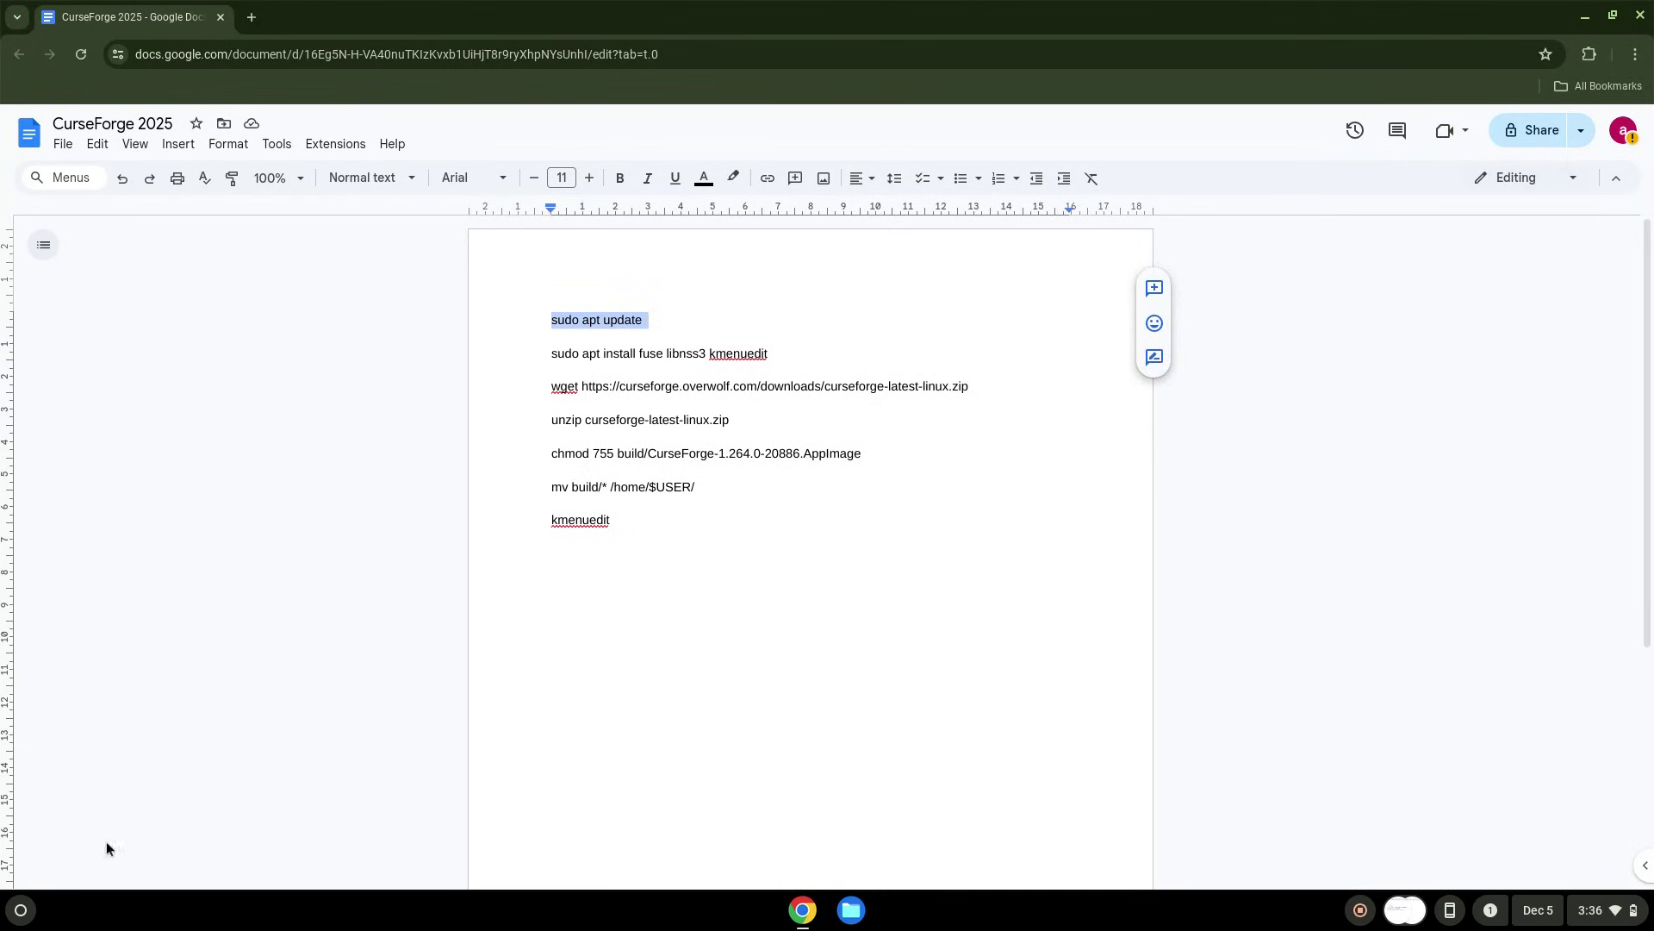
{"action": "left_click", "coordinate": [26, 908]}
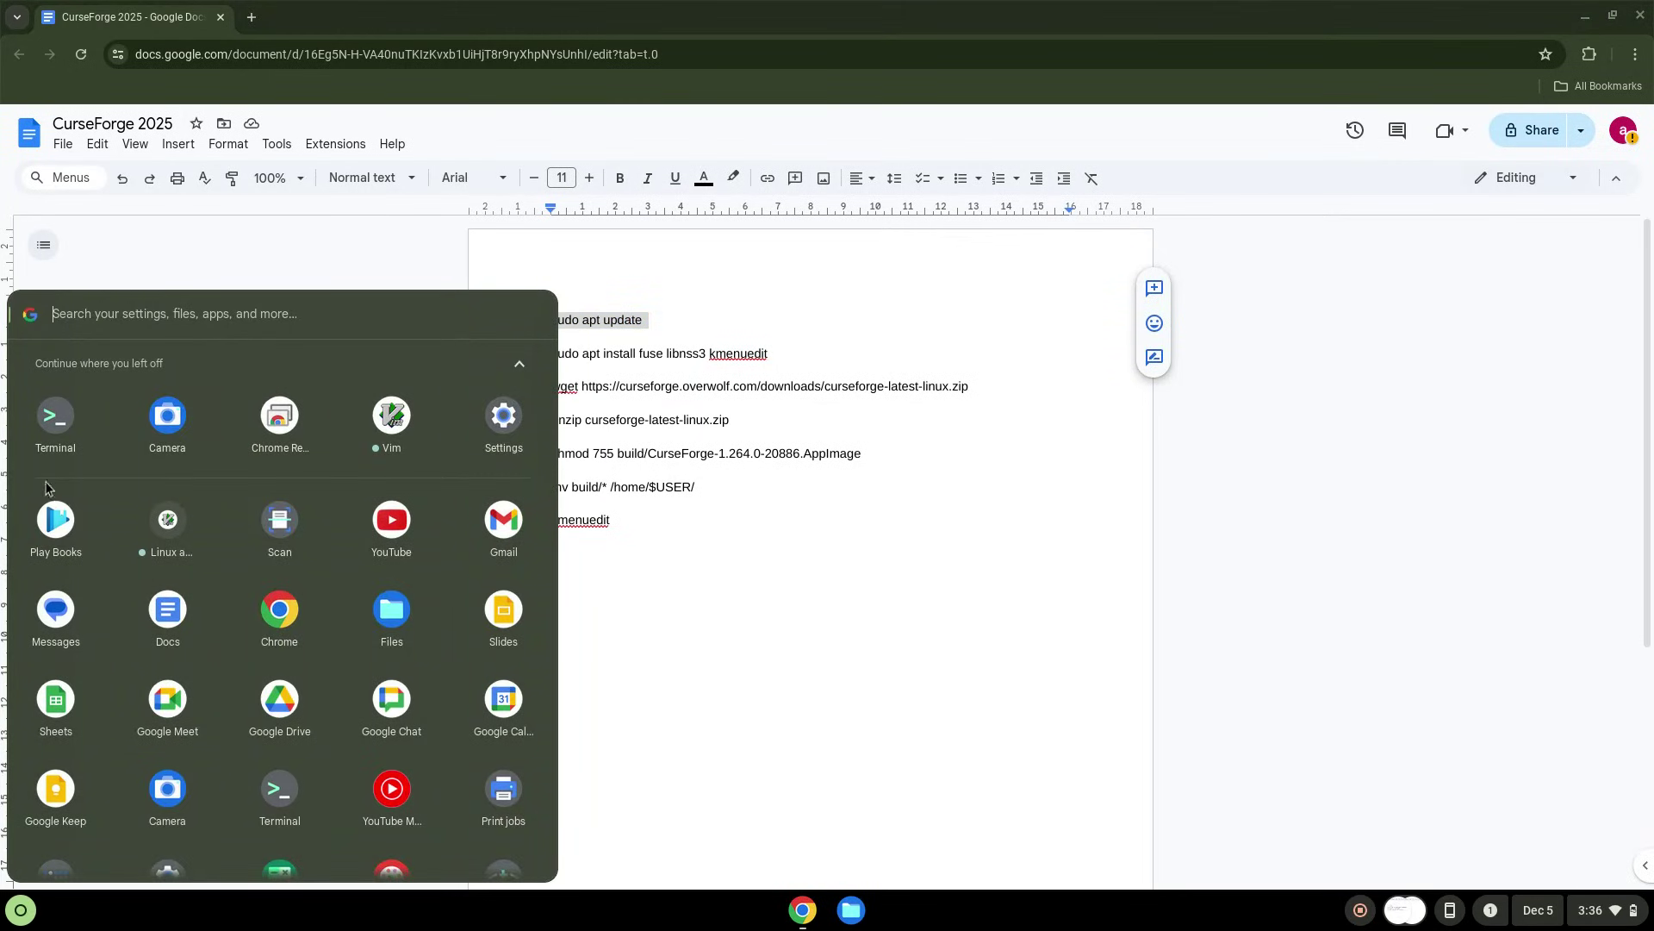
Step: Launch the Terminal app from the launcher and maximize its window
{"action": "left_click", "coordinate": [49, 435]}
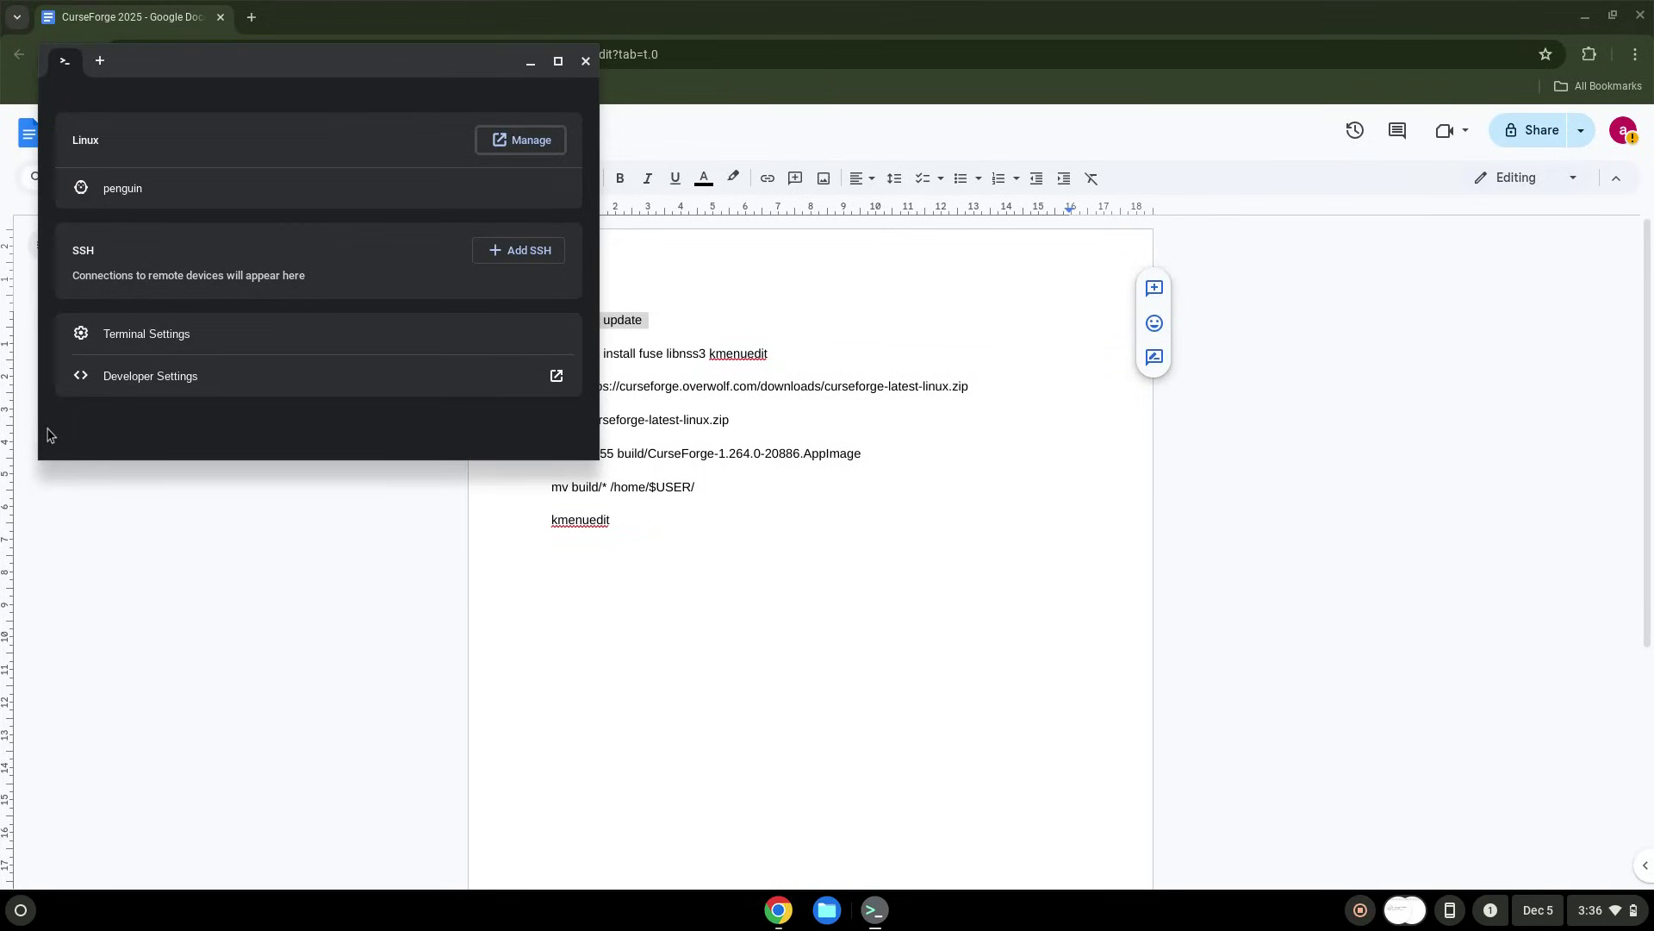
{"action": "double_click", "coordinate": [395, 71]}
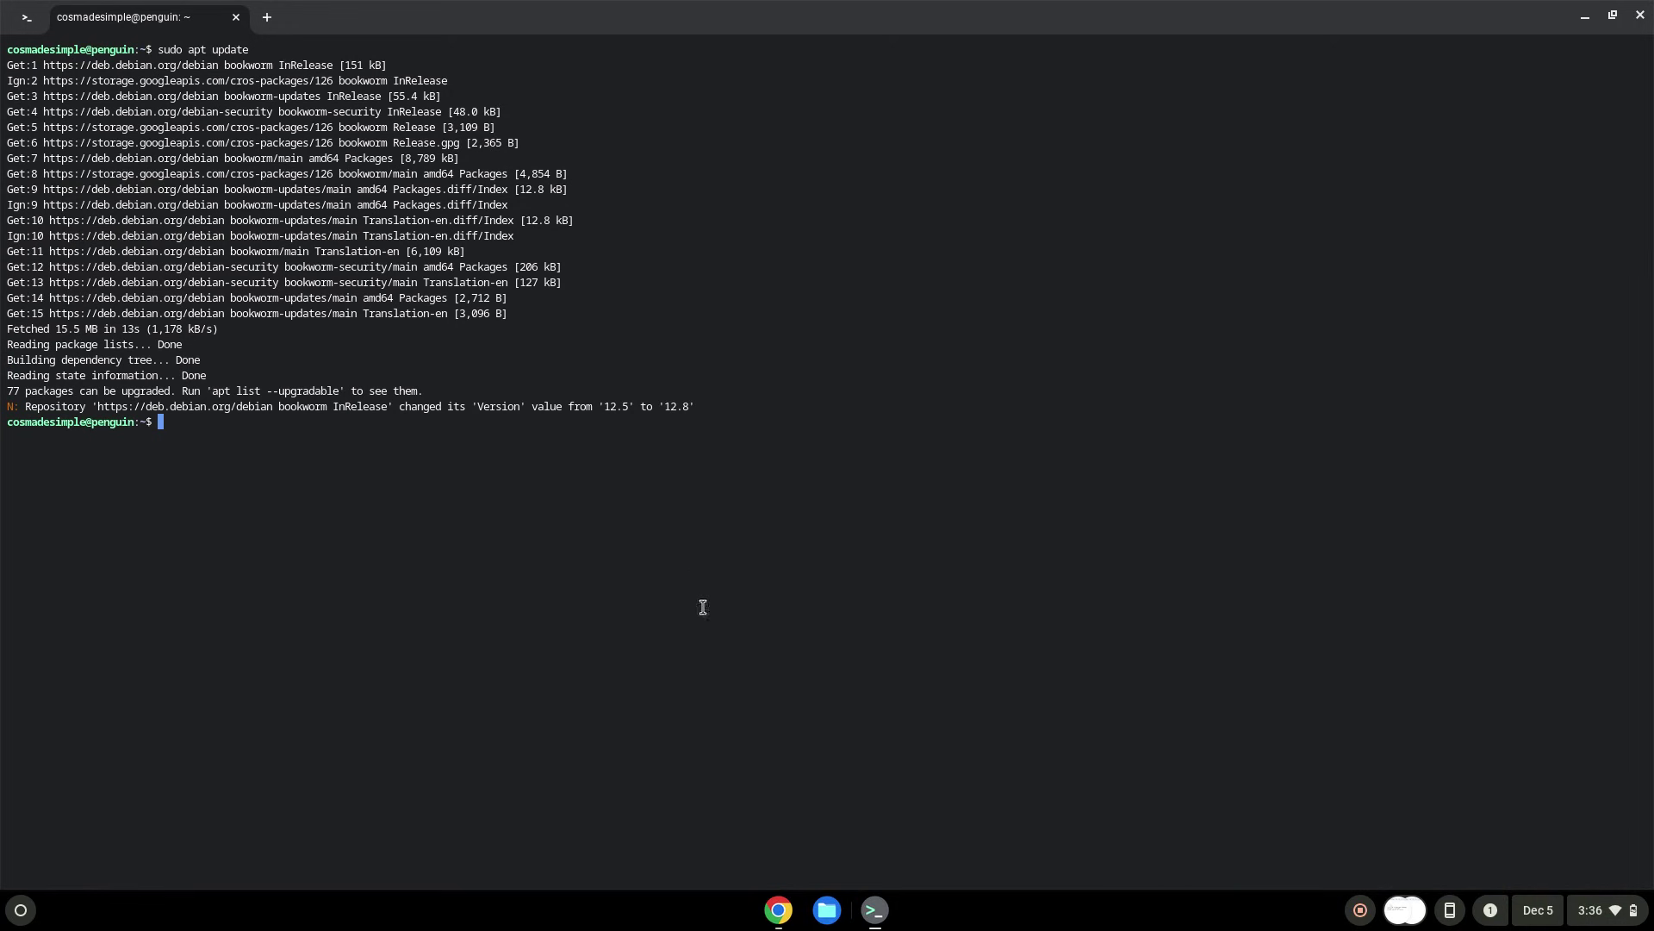
Step: Run the copied 'sudo apt install fuse libnss3 kmenuedit' line in Terminal, accepting the changes
{"action": "left_click", "coordinate": [778, 910]}
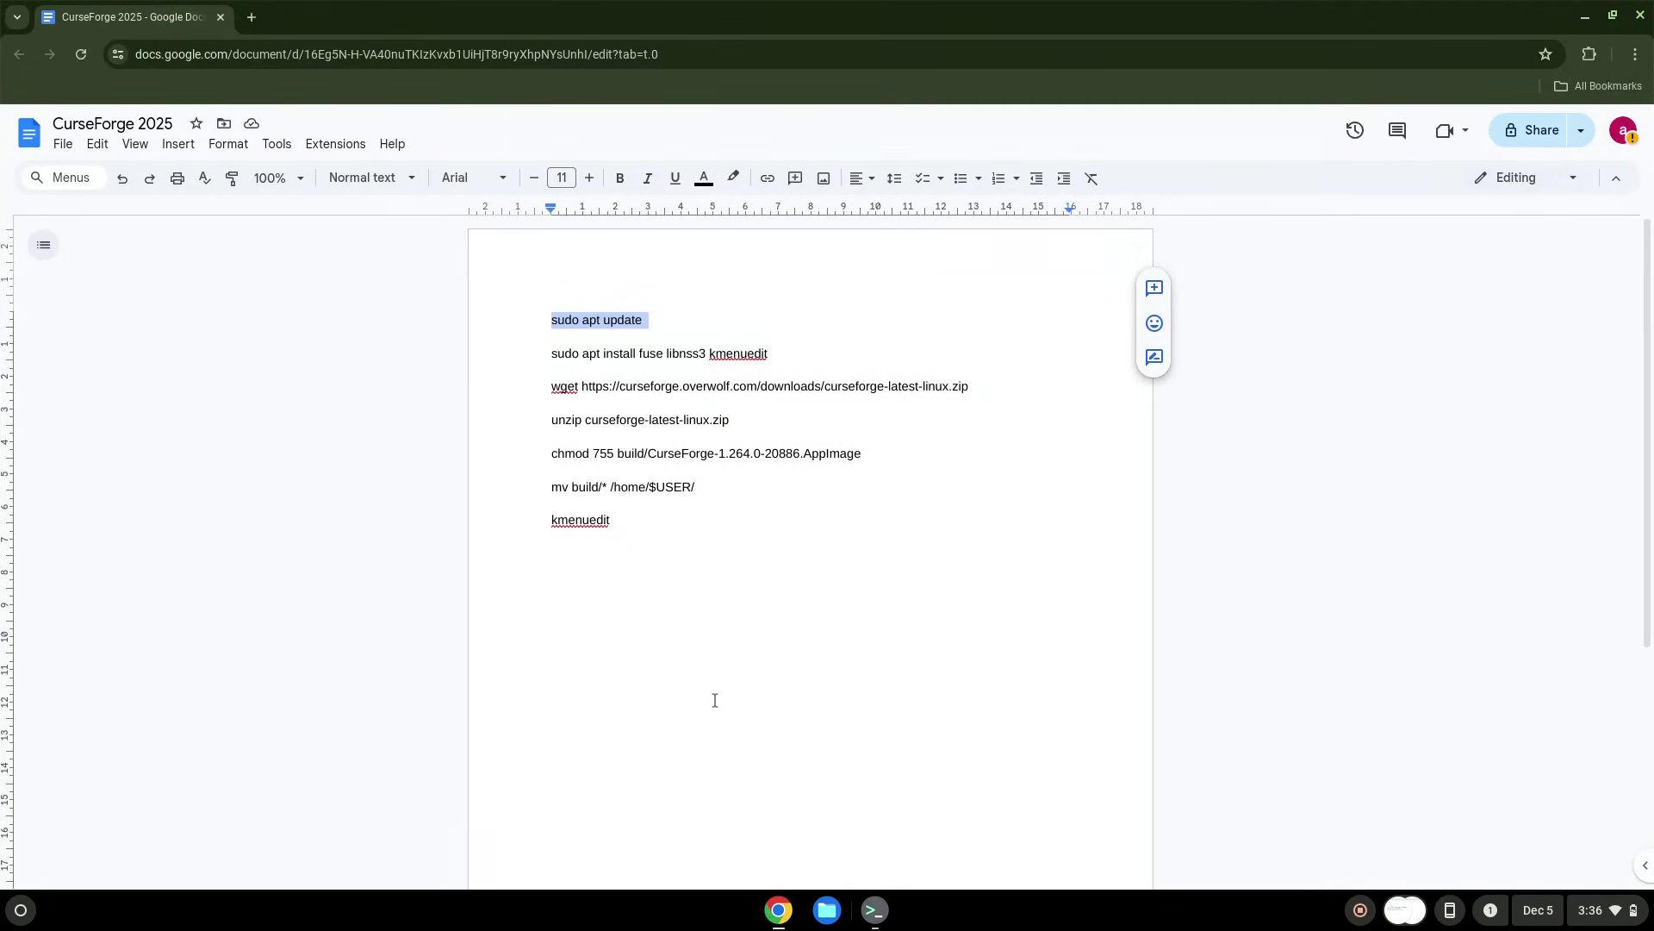
{"action": "triple_click", "coordinate": [635, 354]}
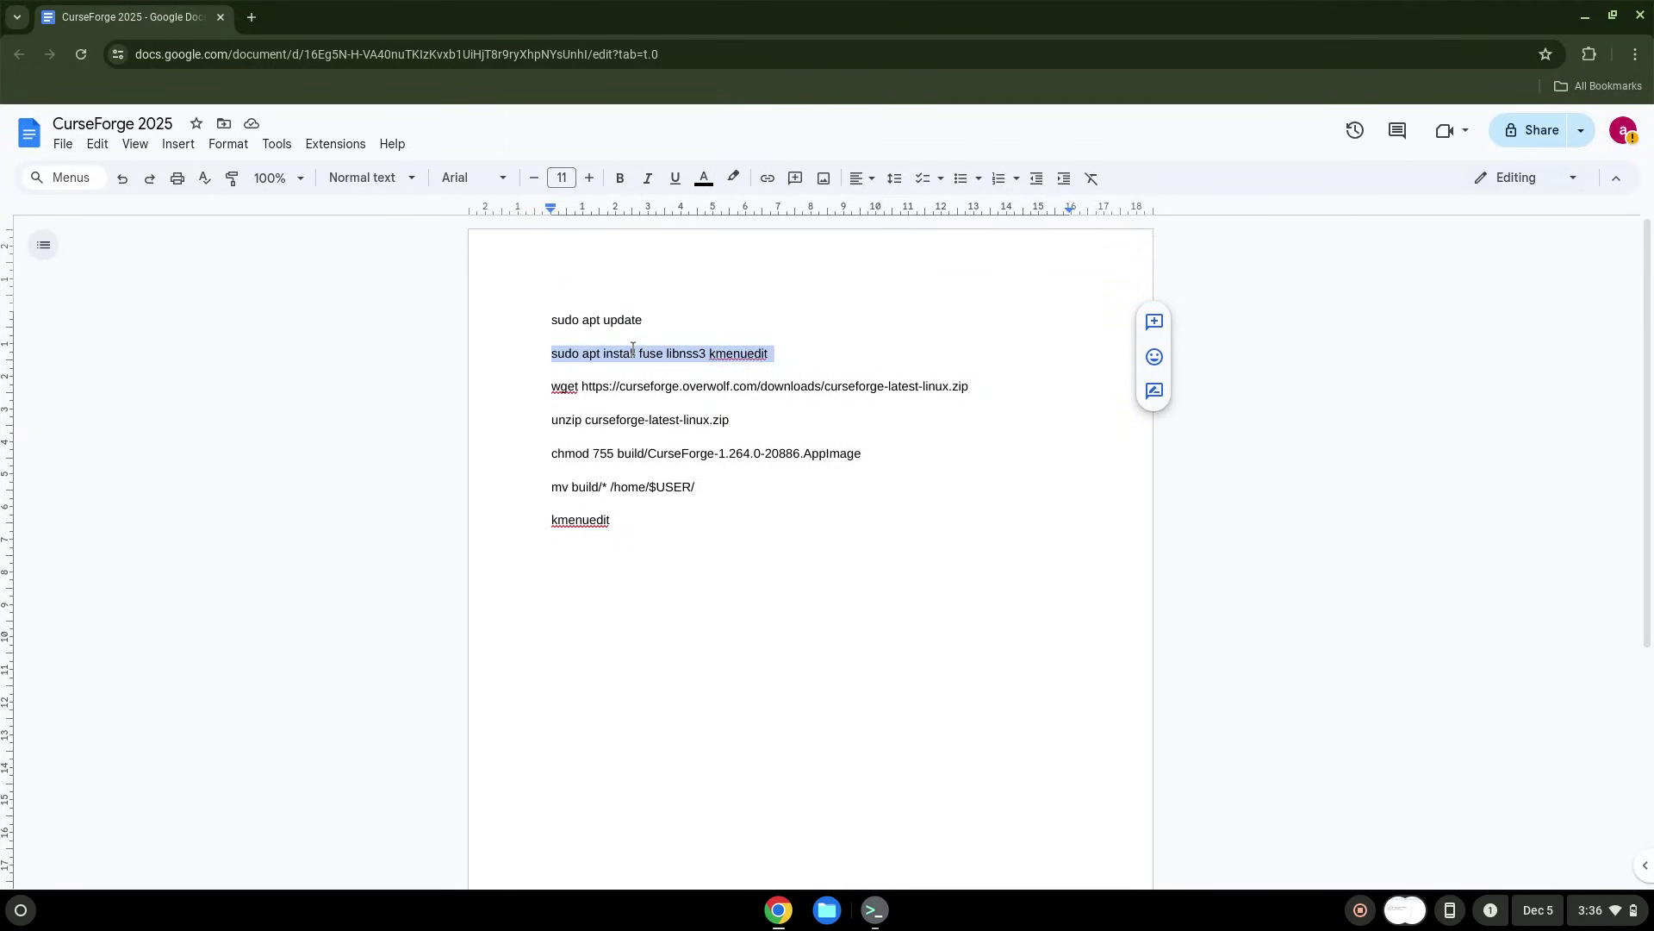
{"action": "right_click", "coordinate": [634, 349]}
{"action": "left_click", "coordinate": [685, 395]}
{"action": "left_click", "coordinate": [874, 909]}
{"action": "key", "text": "ctrl+shift+v"}
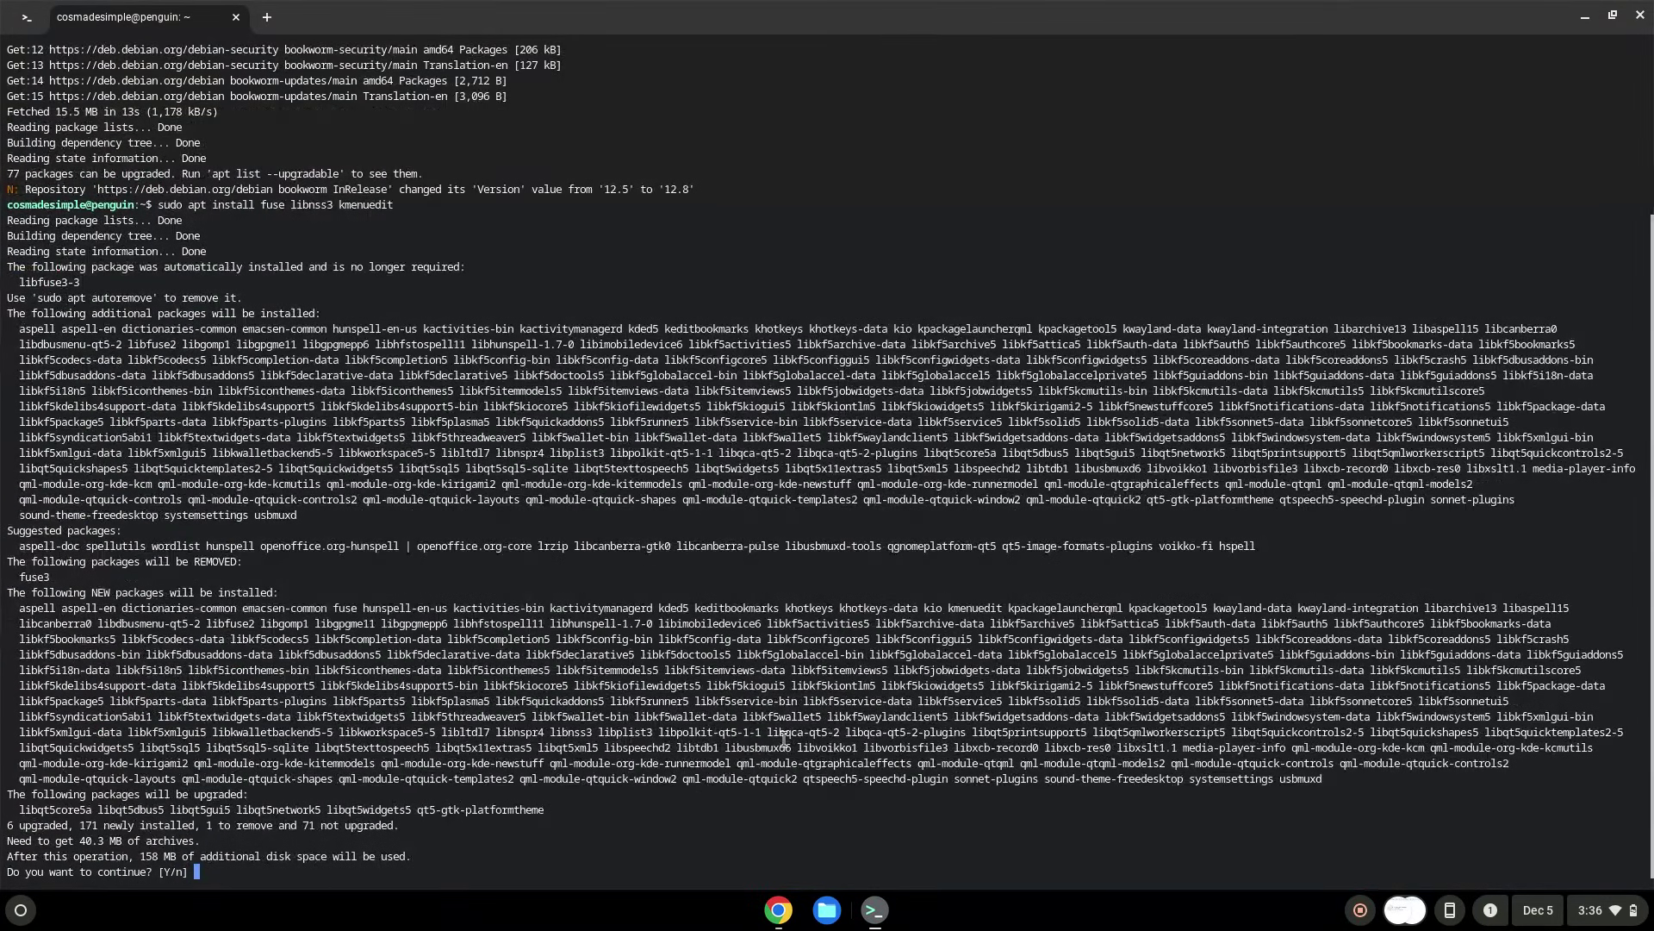
{"action": "key", "text": "Return"}
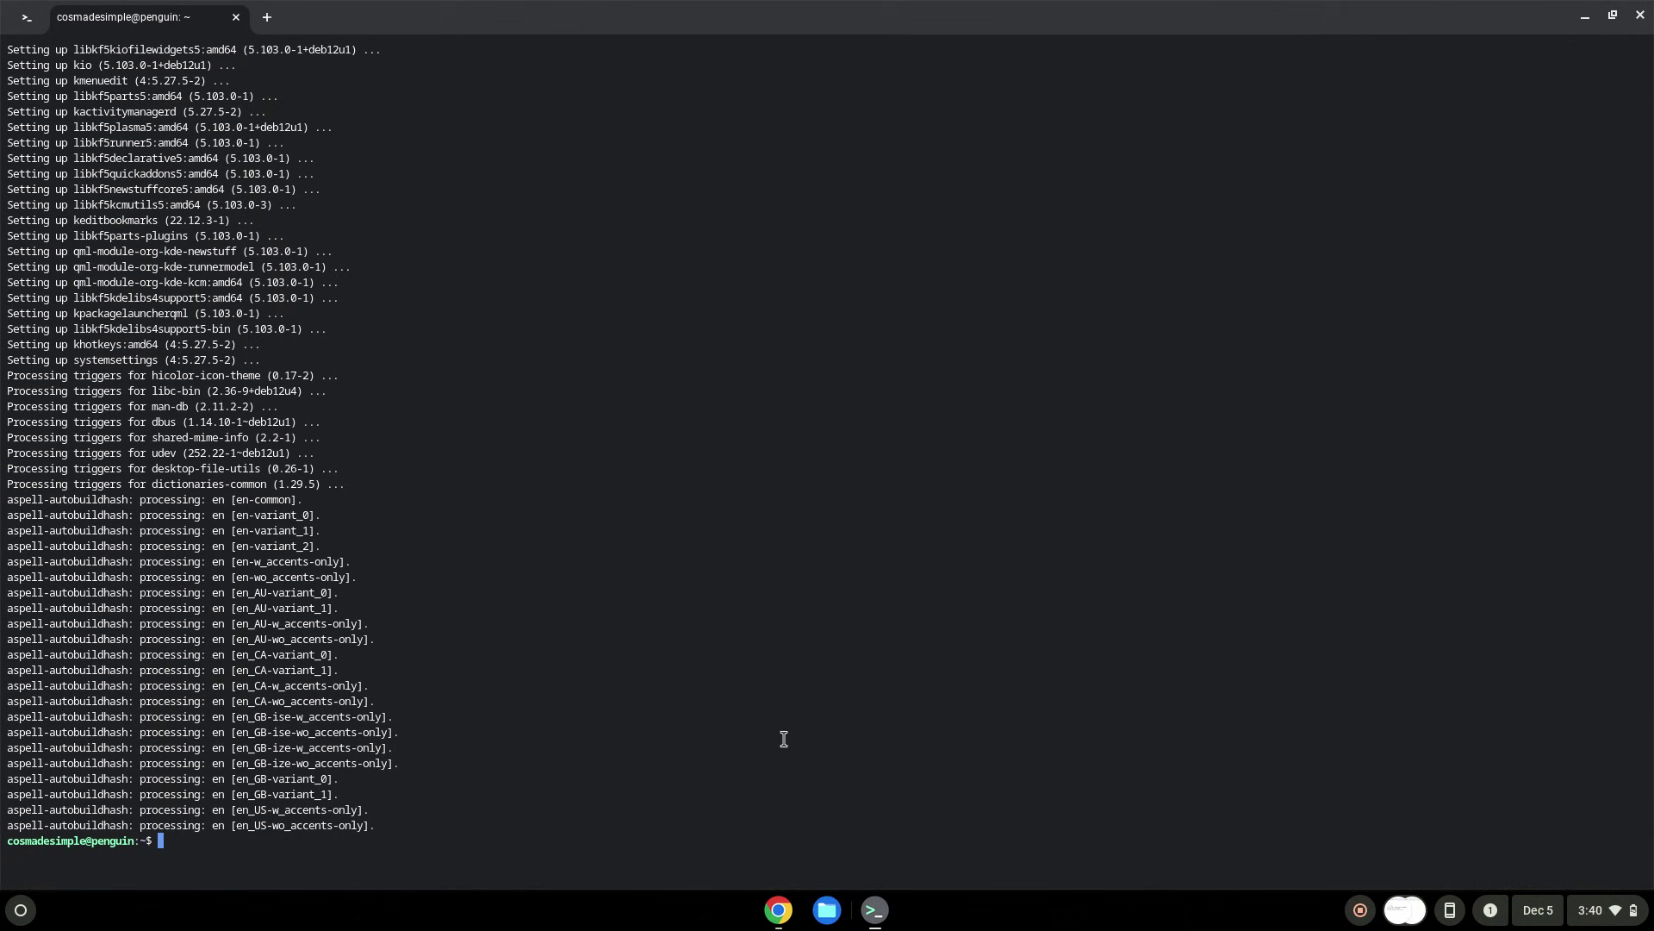
Step: Run the document's wget line in Terminal to download curseforge-latest-linux.zip
{"action": "left_click", "coordinate": [779, 909]}
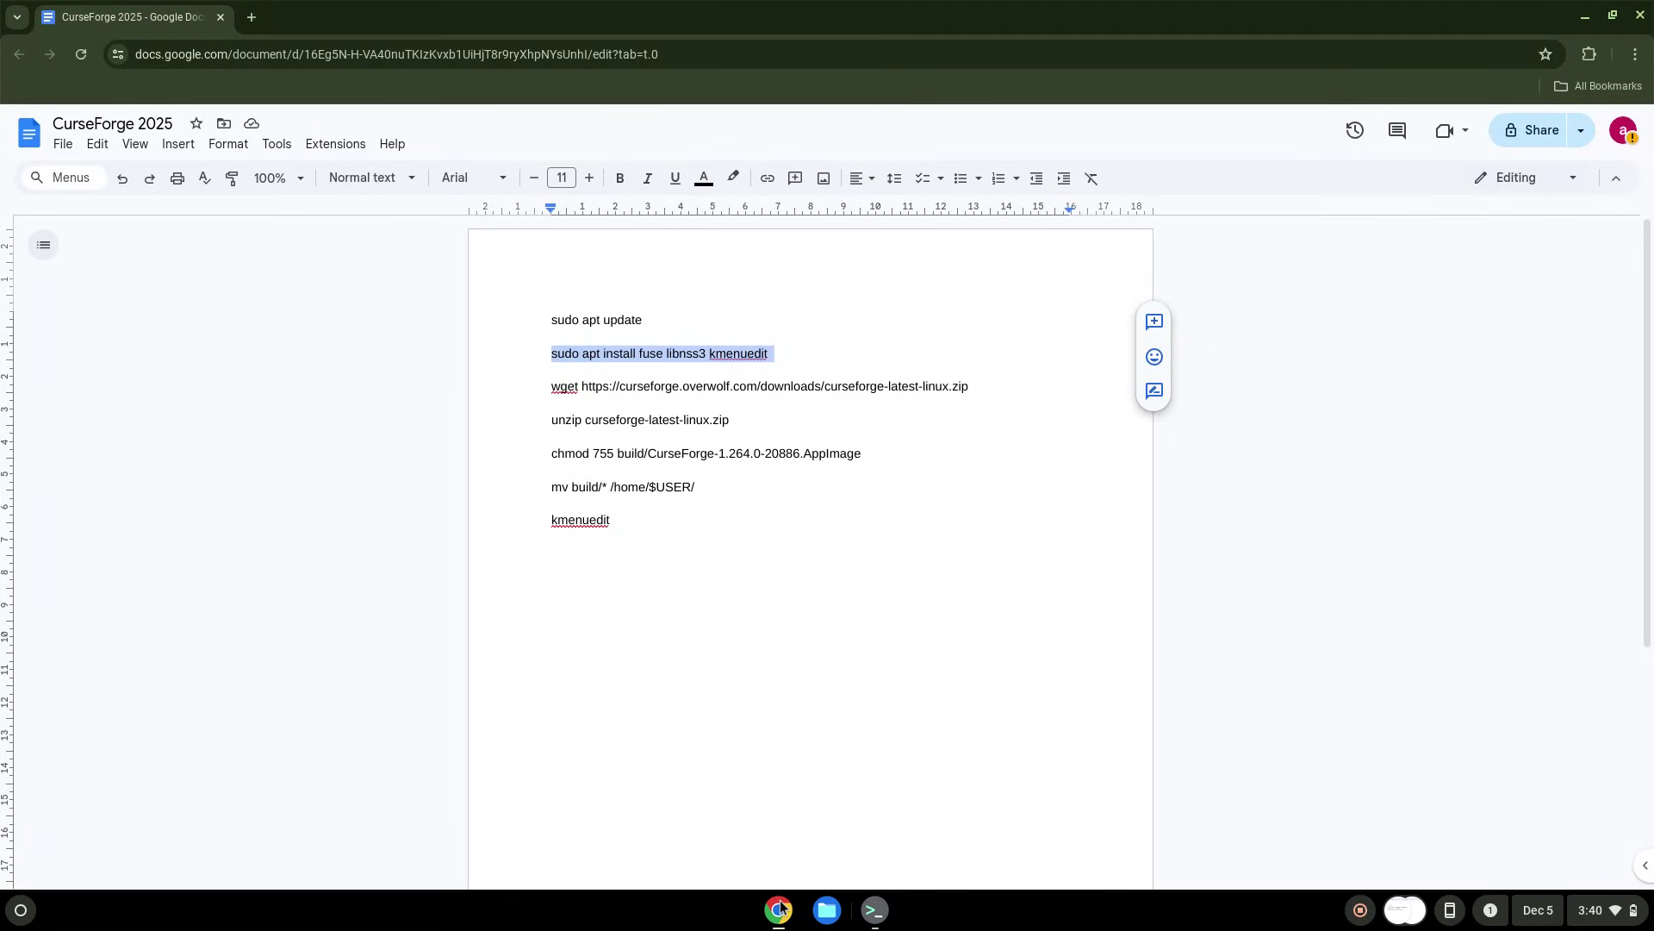
{"action": "triple_click", "coordinate": [731, 388]}
{"action": "right_click", "coordinate": [731, 388]}
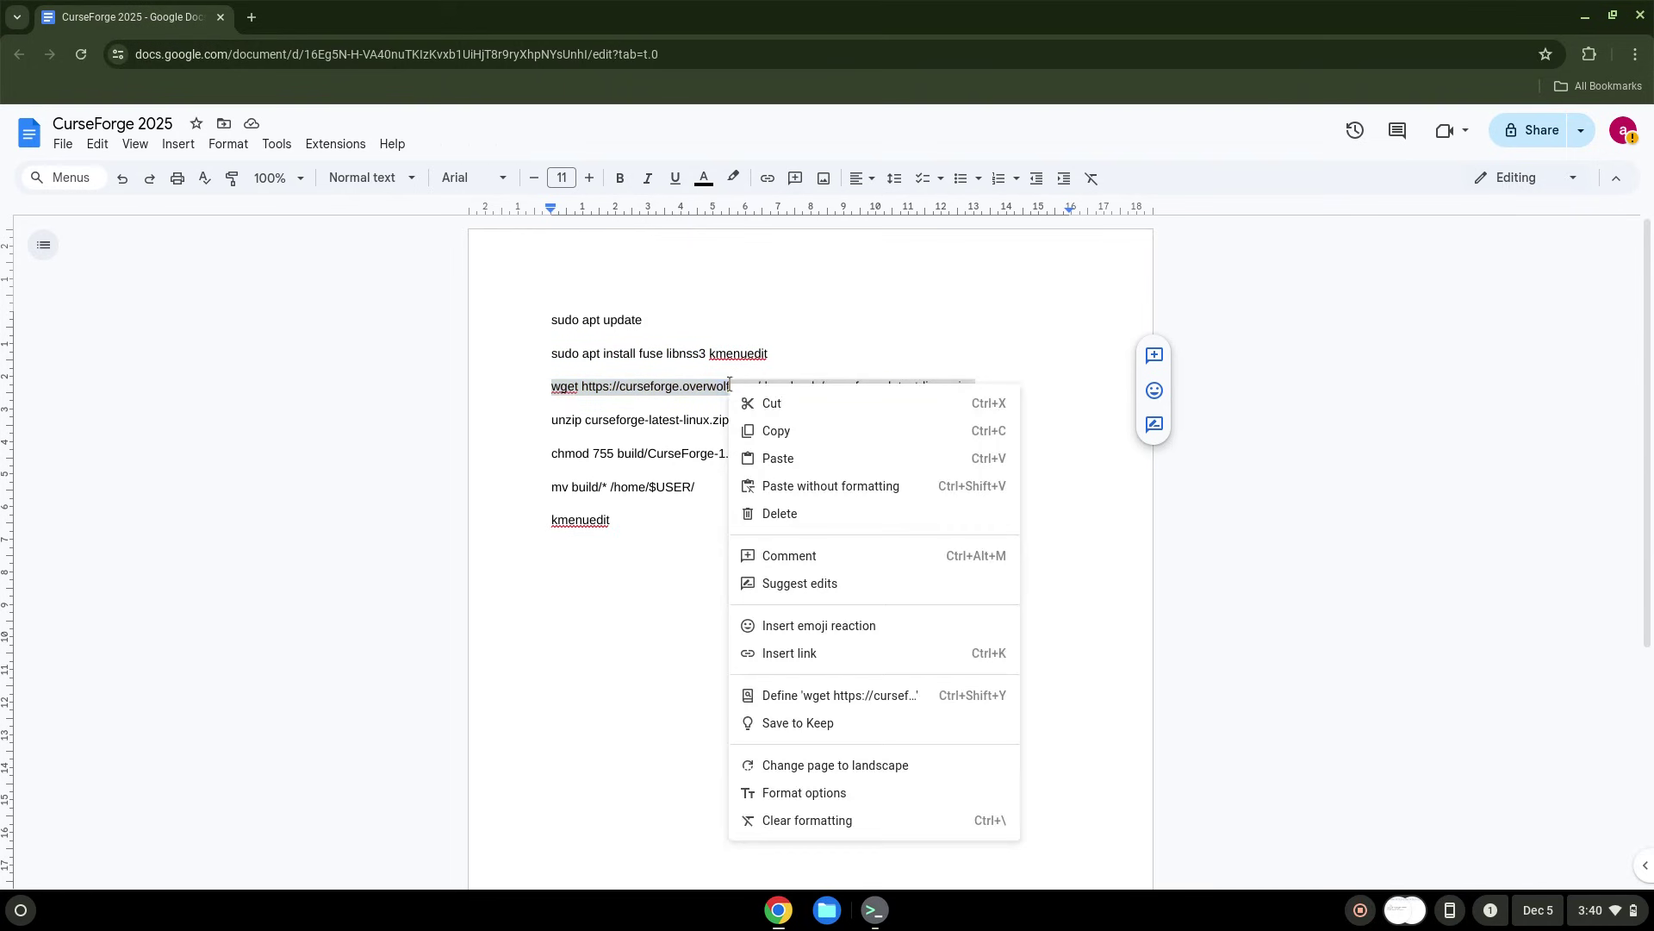
{"action": "left_click", "coordinate": [787, 433]}
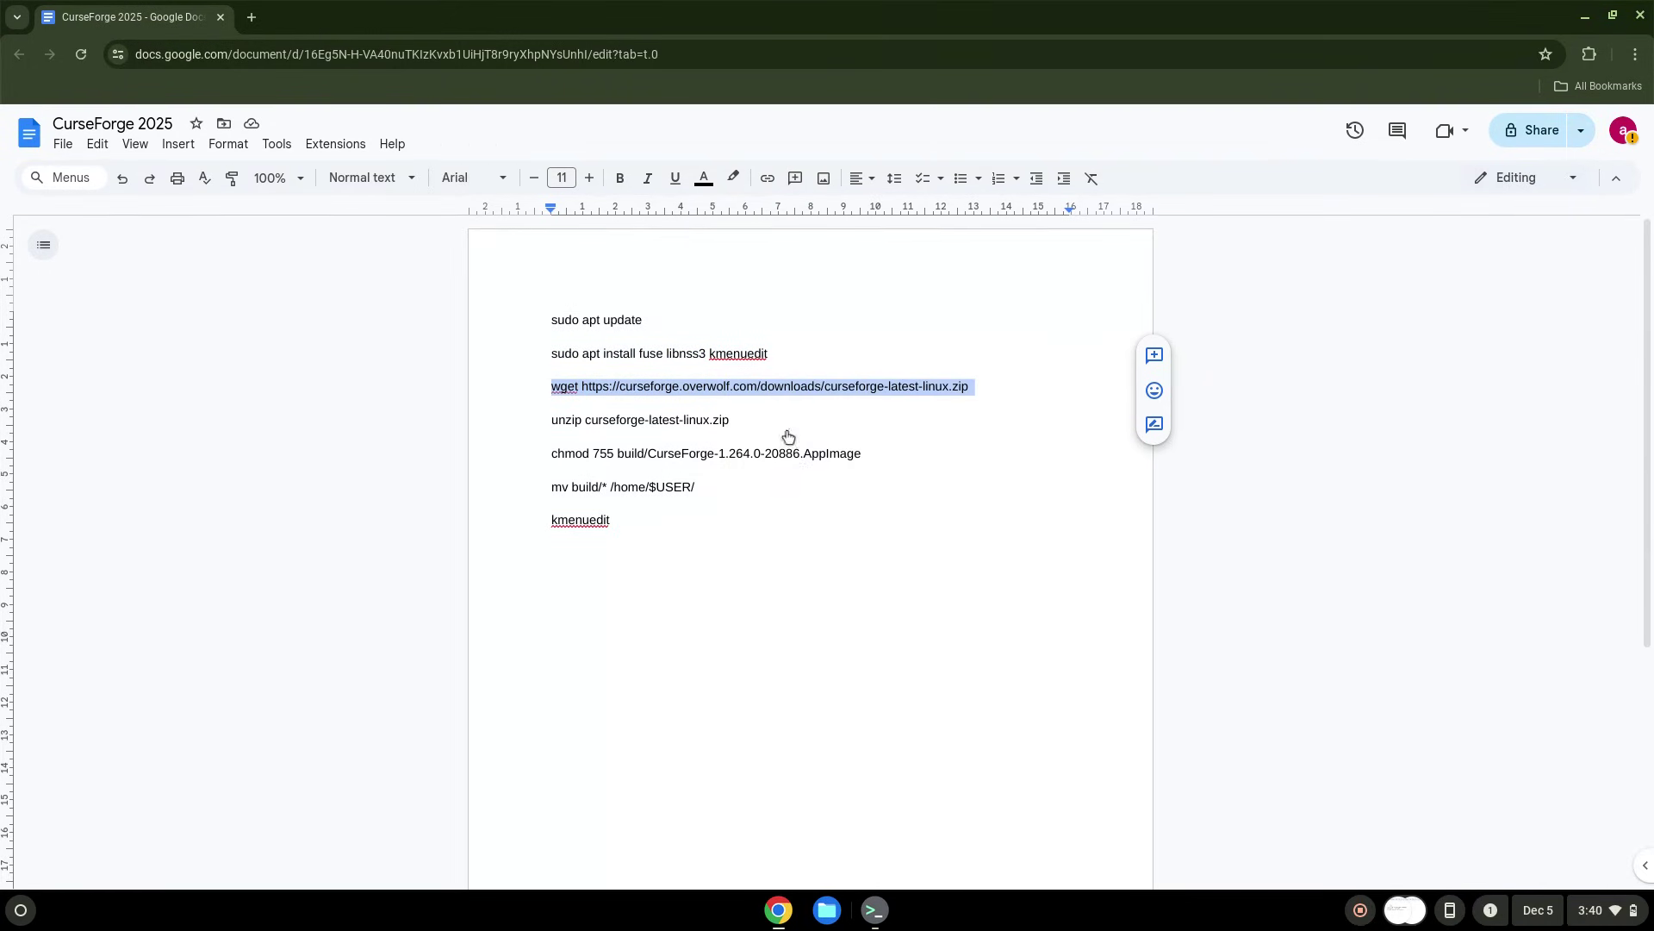
{"action": "left_click", "coordinate": [872, 910]}
{"action": "right_click", "coordinate": [797, 749]}
{"action": "key", "text": "Return"}
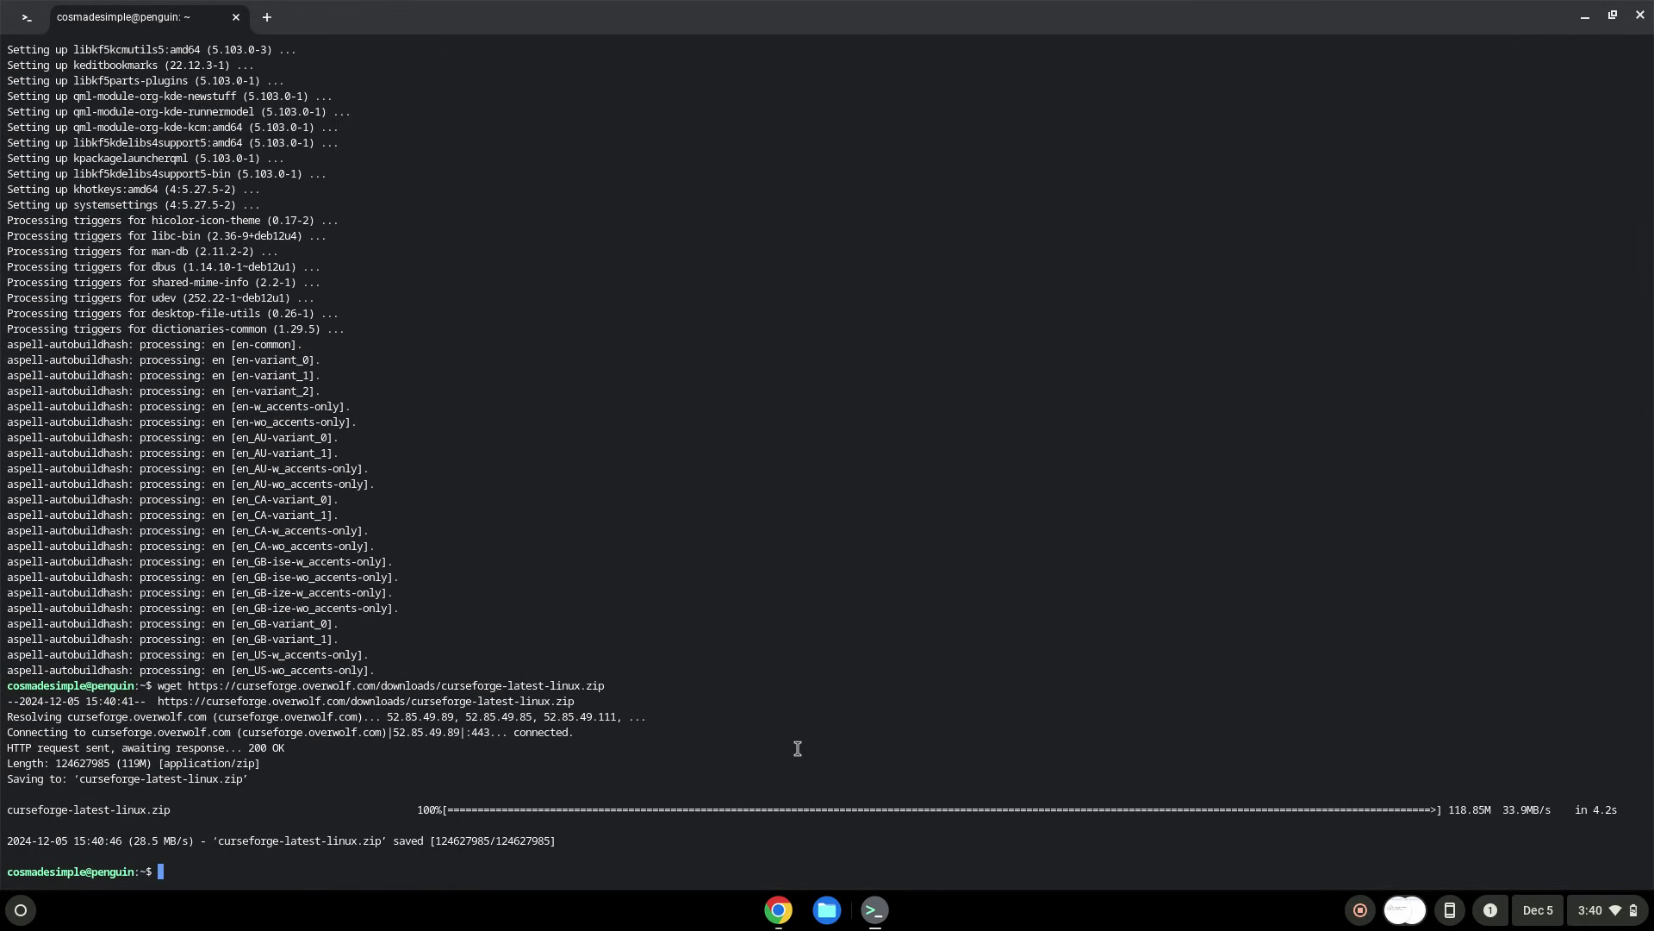
Step: Run the copied 'unzip curseforge-latest-linux.zip' line in Terminal to extract the AppImage
{"action": "left_click", "coordinate": [780, 912]}
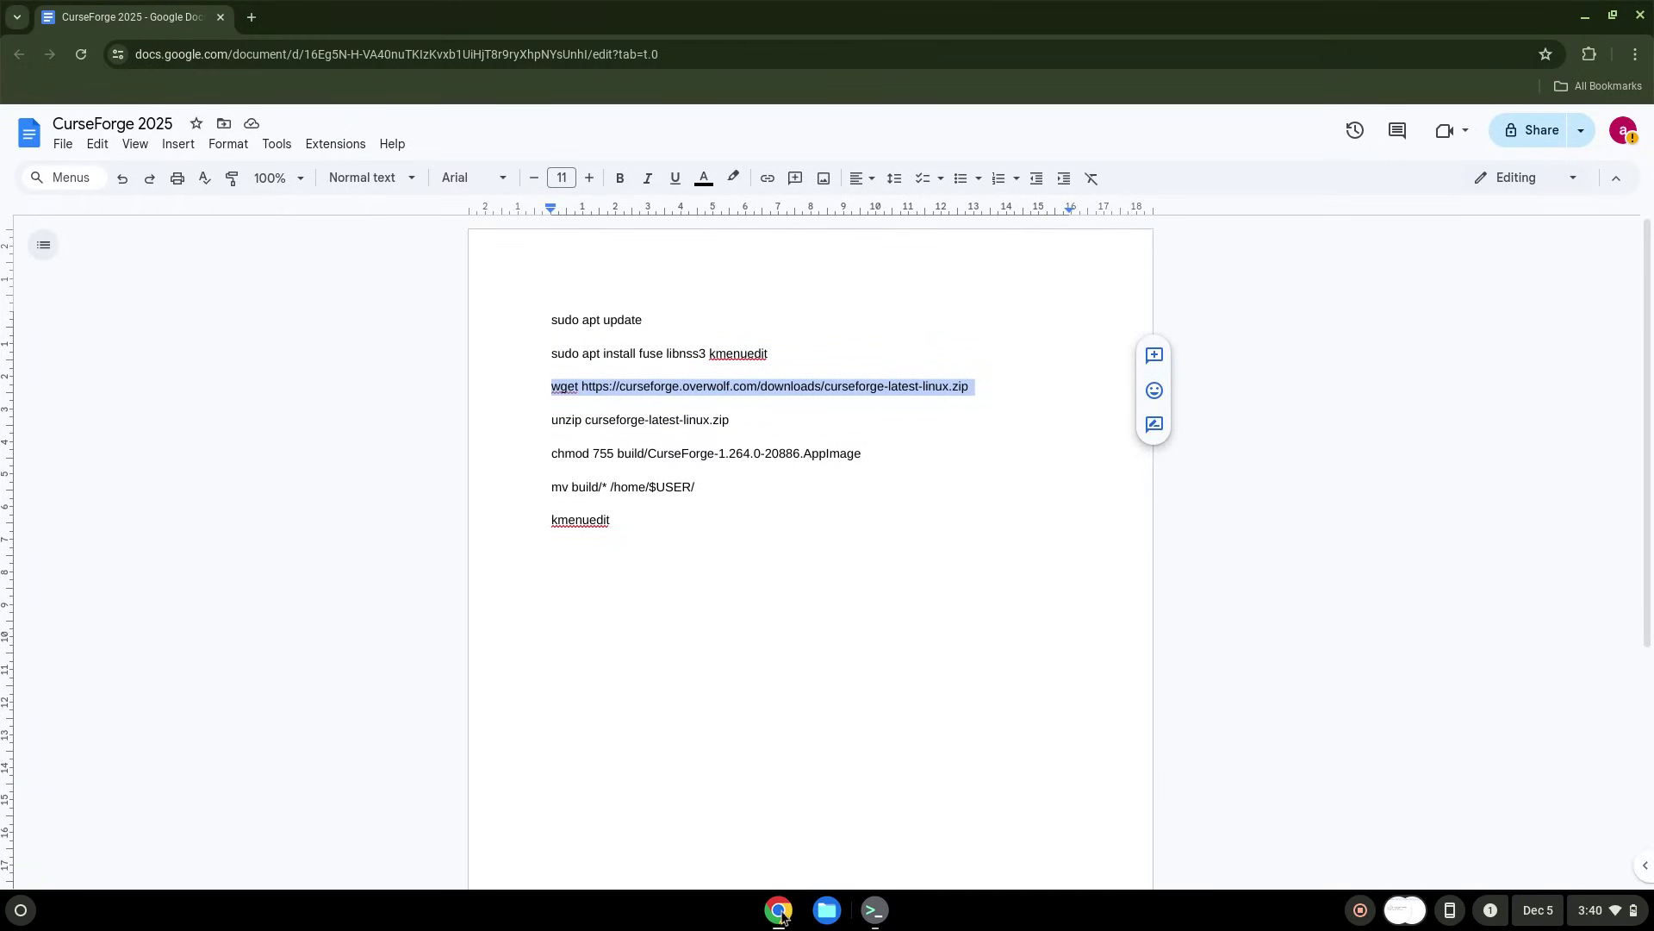
{"action": "left_click", "coordinate": [631, 419]}
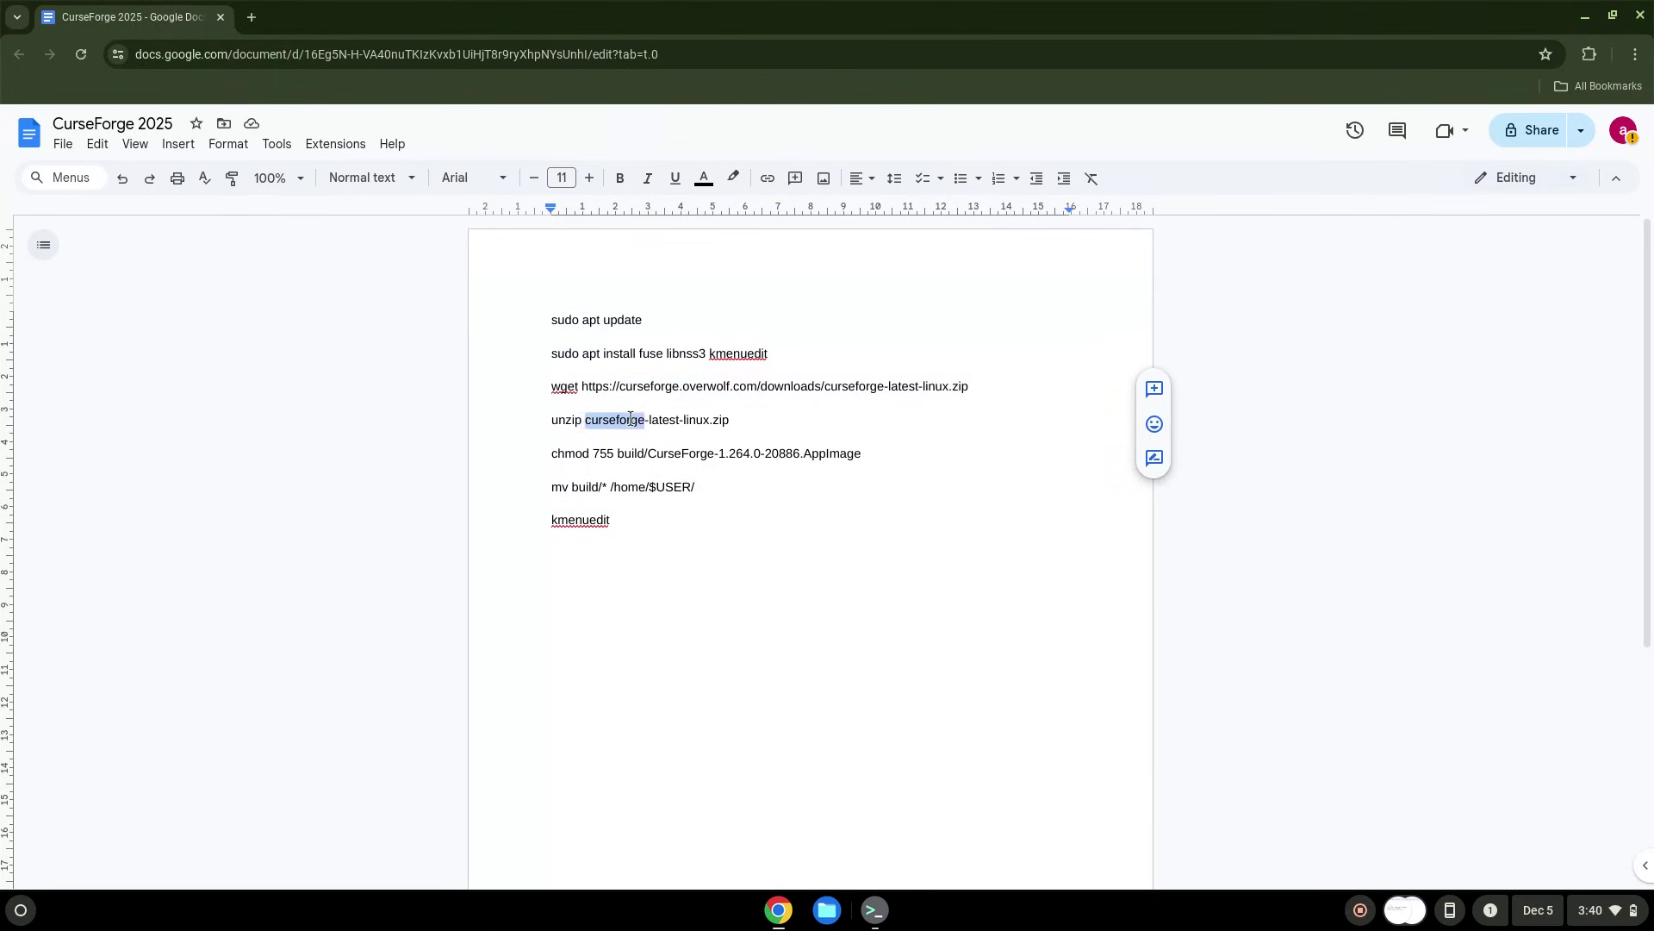
{"action": "triple_click", "coordinate": [631, 420]}
{"action": "right_click", "coordinate": [634, 419]}
{"action": "left_click", "coordinate": [670, 464]}
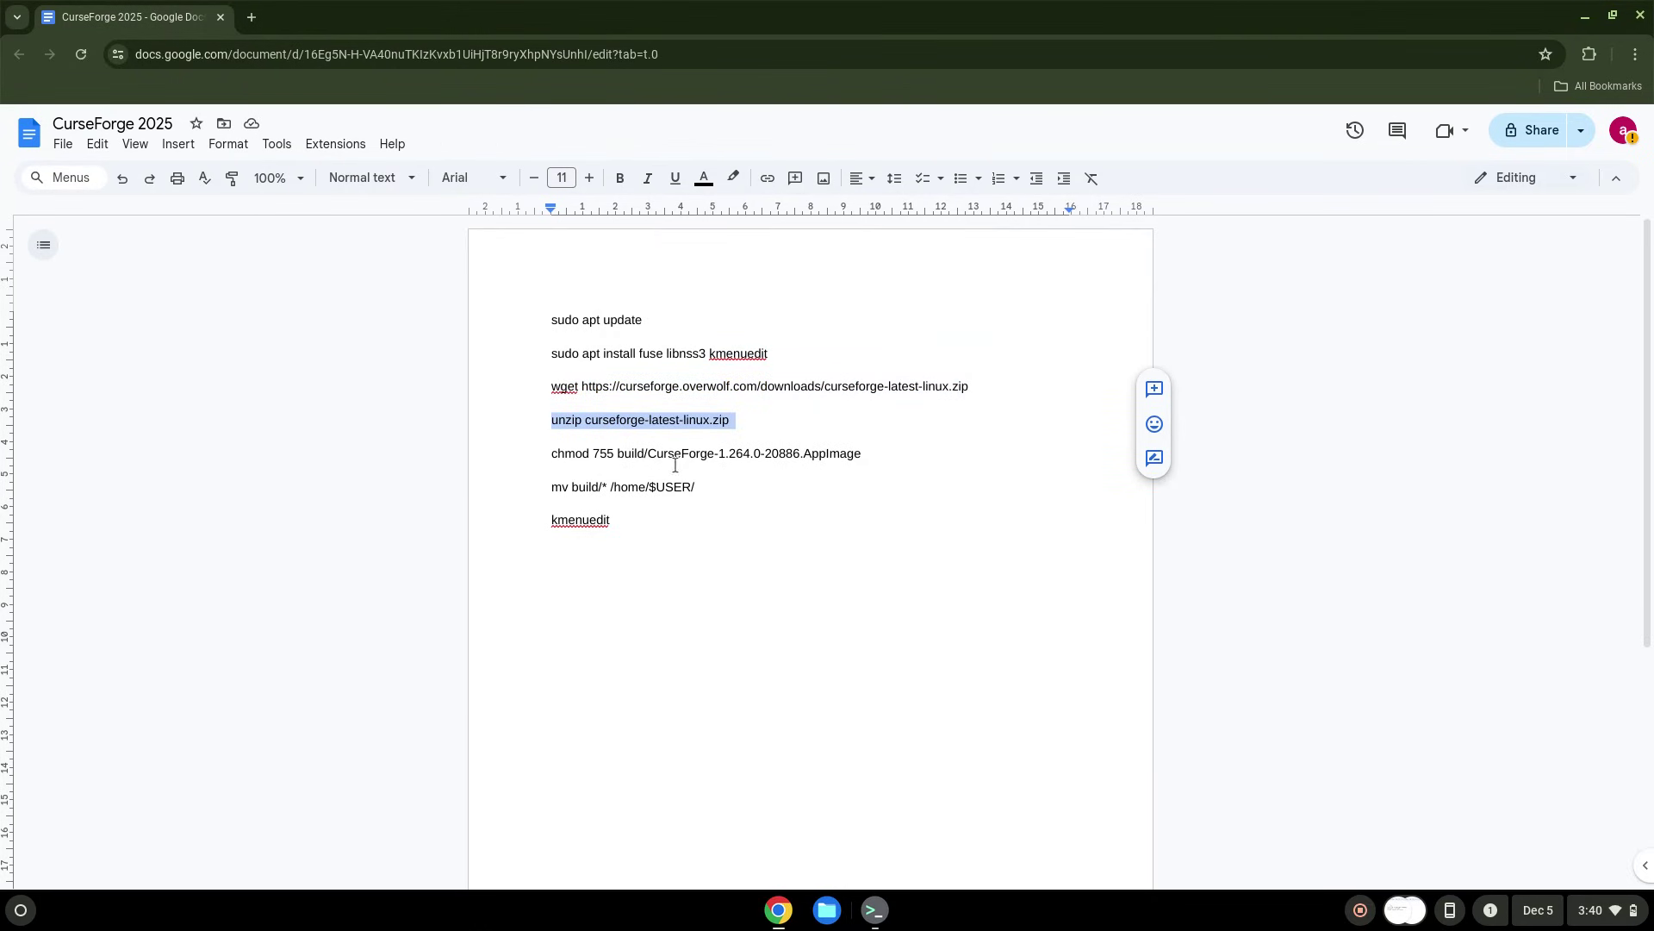
{"action": "left_click", "coordinate": [886, 917]}
{"action": "key", "text": "ctrl+shift+v"}
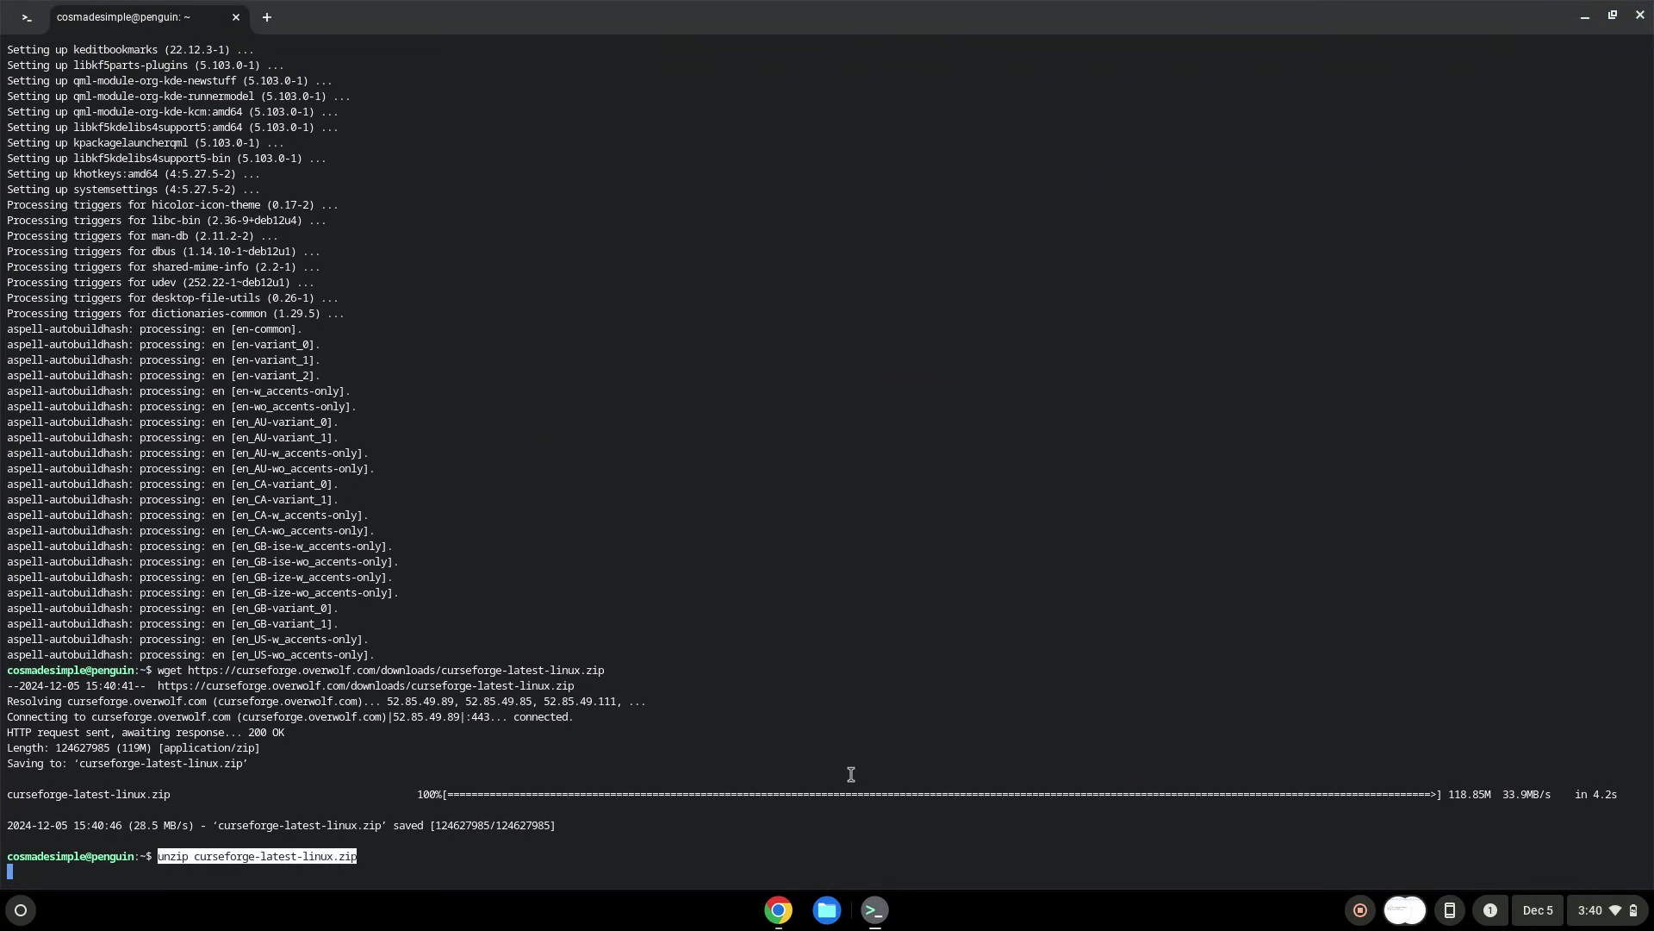
{"action": "key", "text": "Return"}
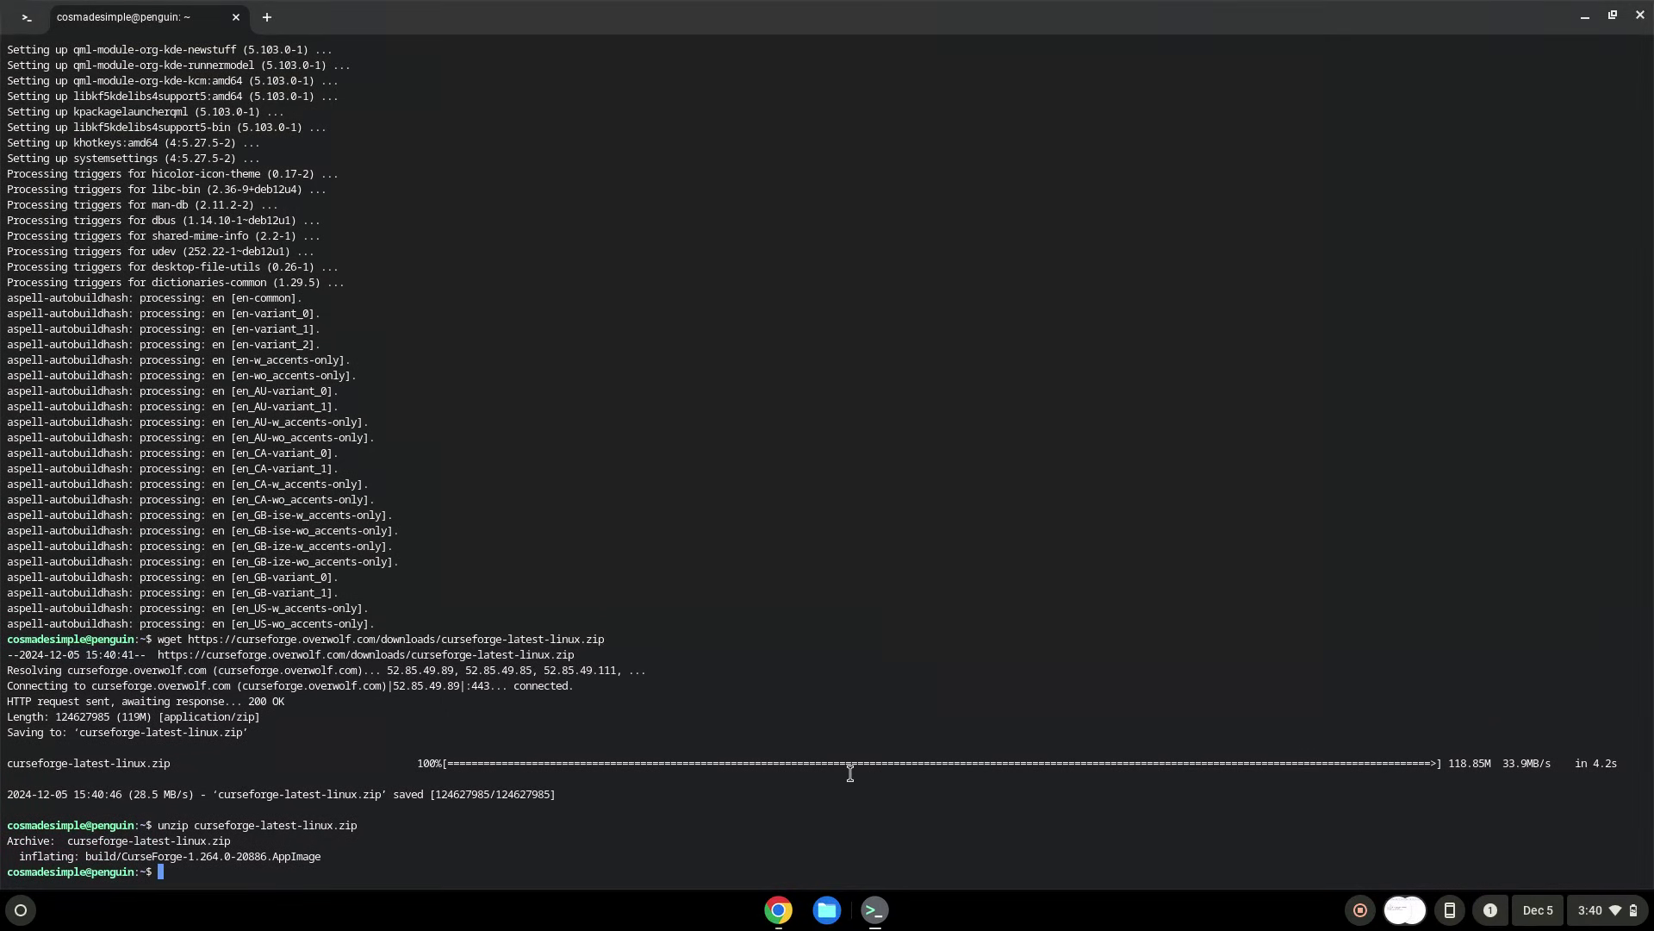
Step: Run the document's chmod line in Terminal to make the CurseForge AppImage executable
{"action": "left_click", "coordinate": [772, 911]}
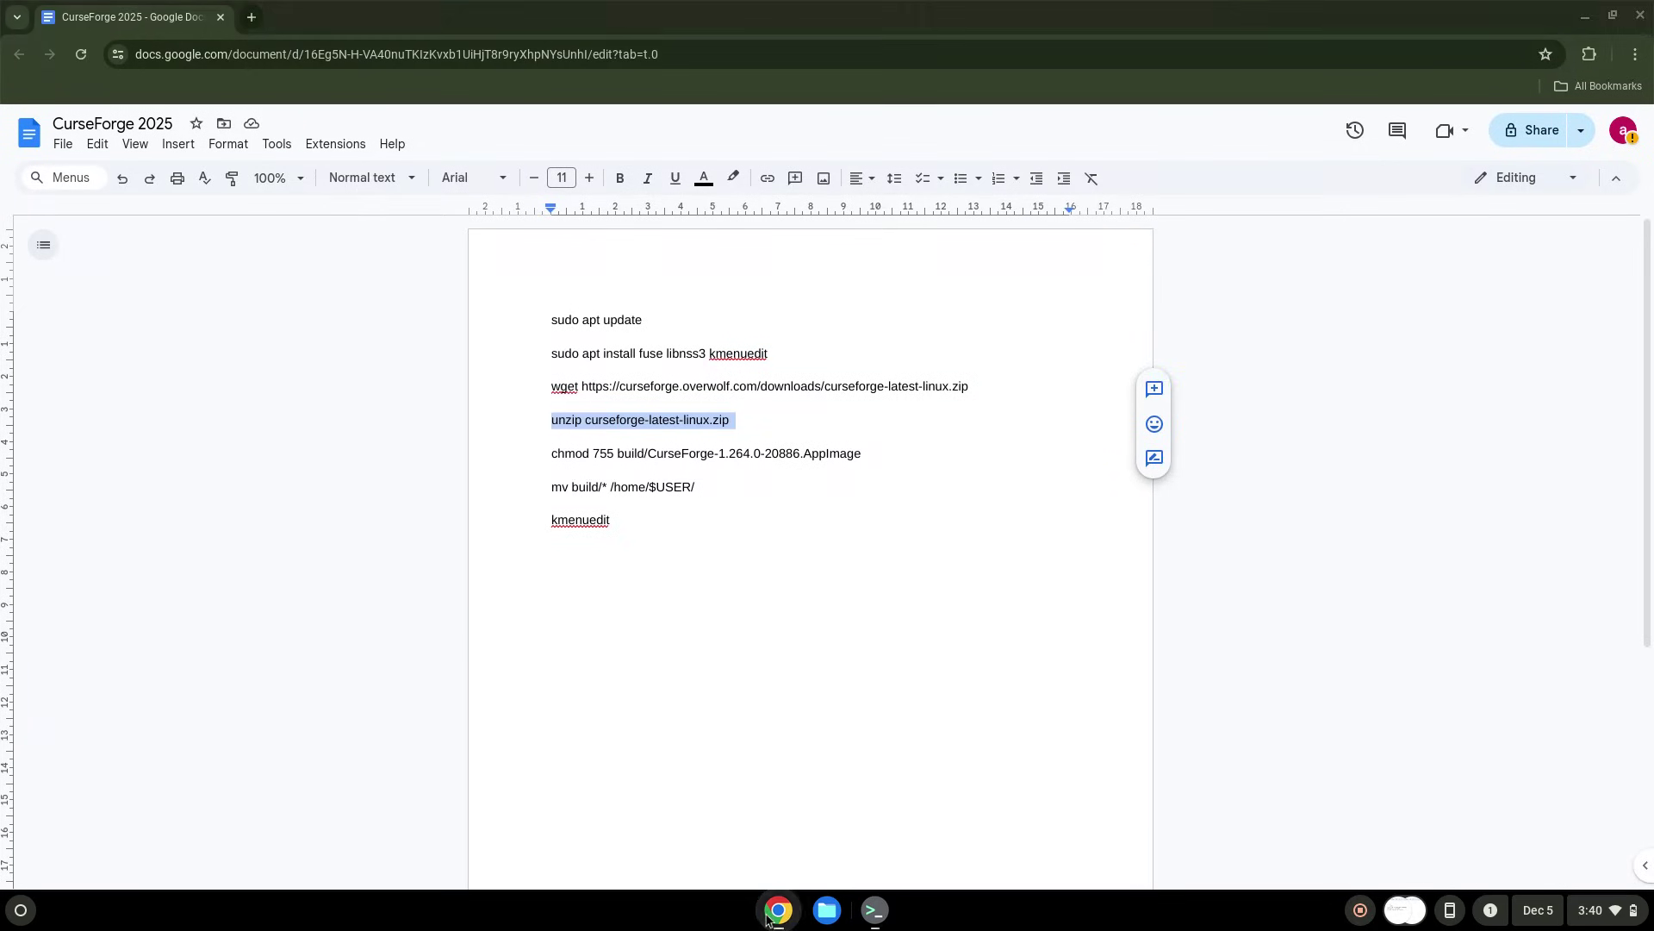
{"action": "triple_click", "coordinate": [679, 454]}
{"action": "right_click", "coordinate": [679, 454]}
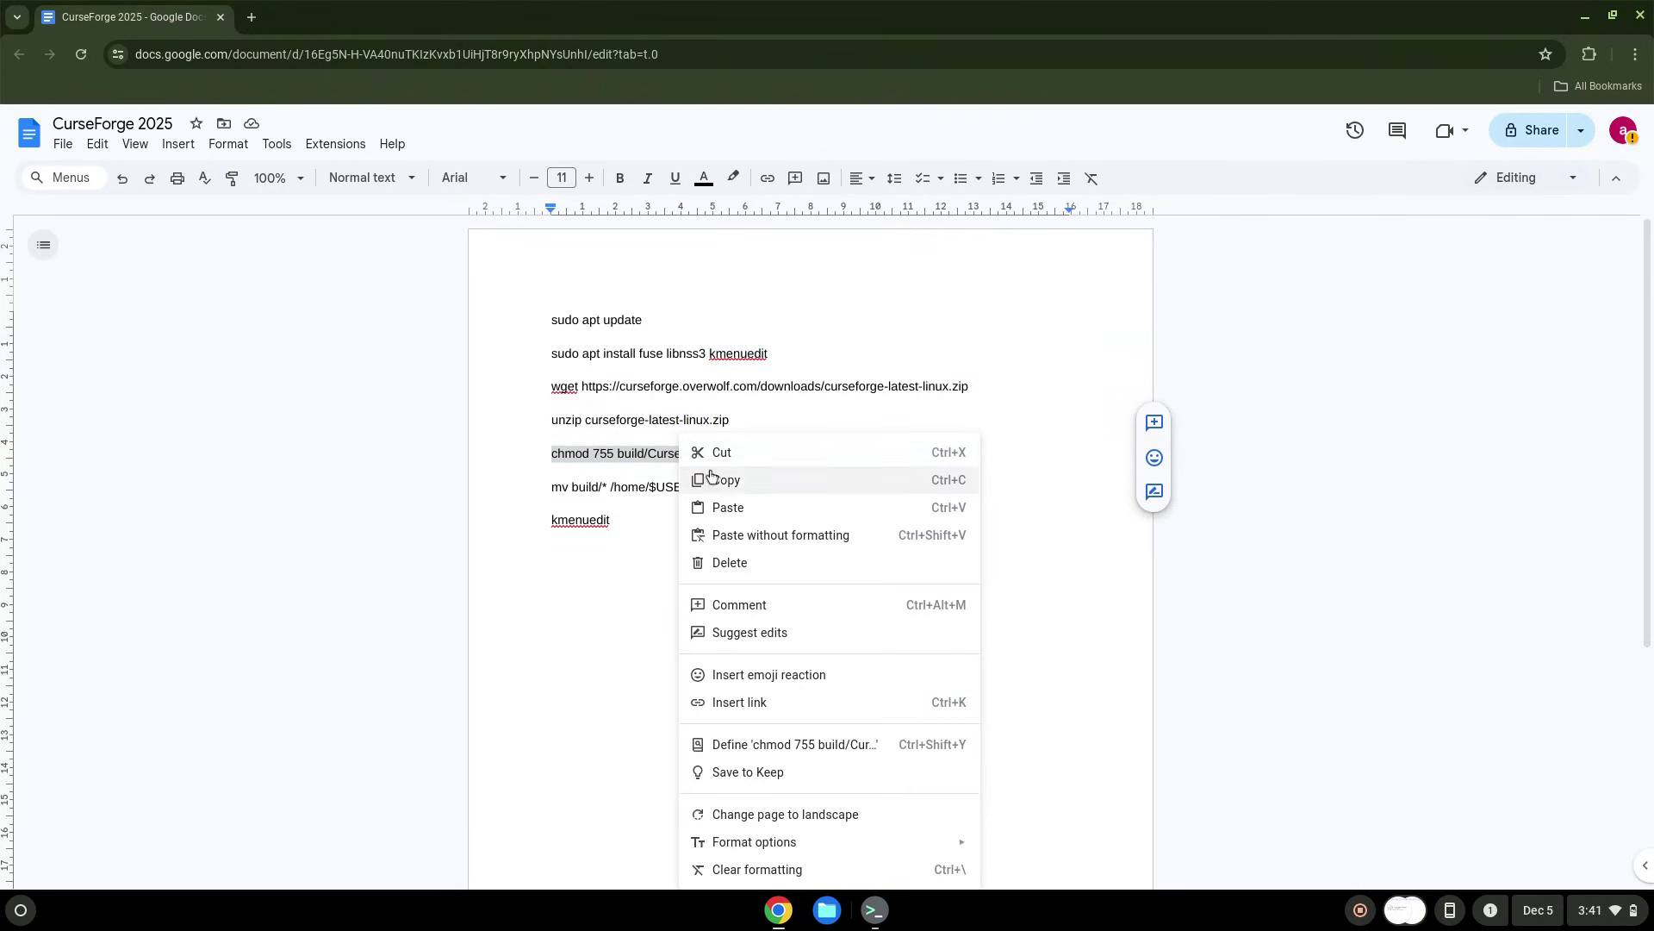
{"action": "left_click", "coordinate": [712, 476]}
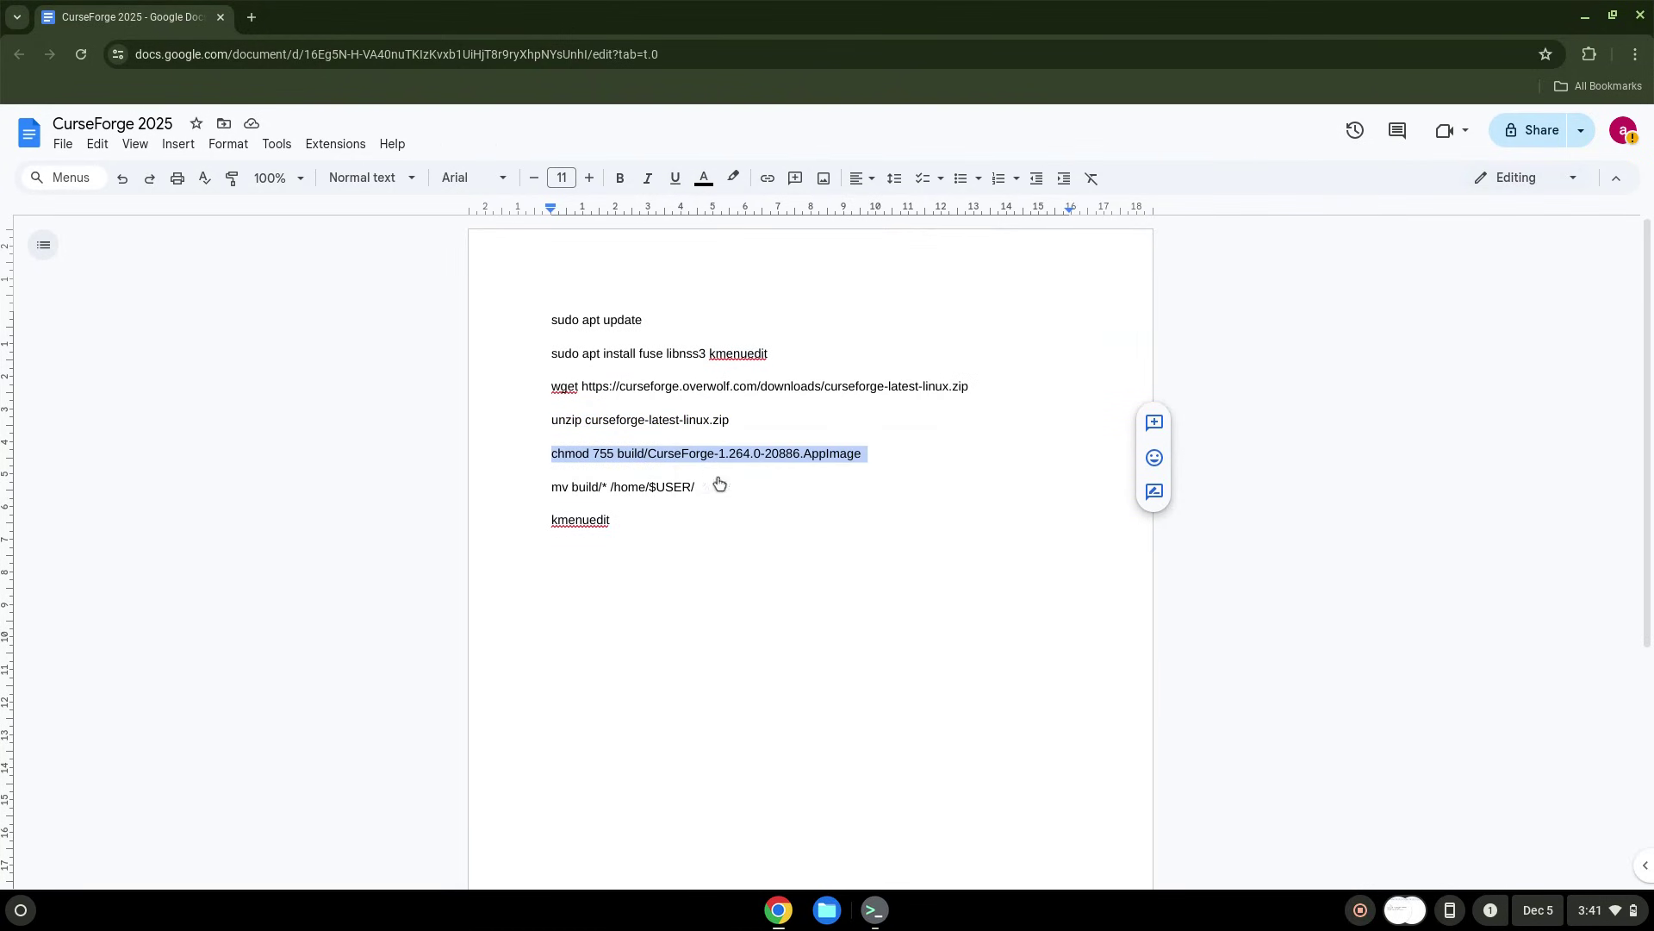
{"action": "left_click", "coordinate": [875, 909]}
{"action": "right_click", "coordinate": [832, 784]}
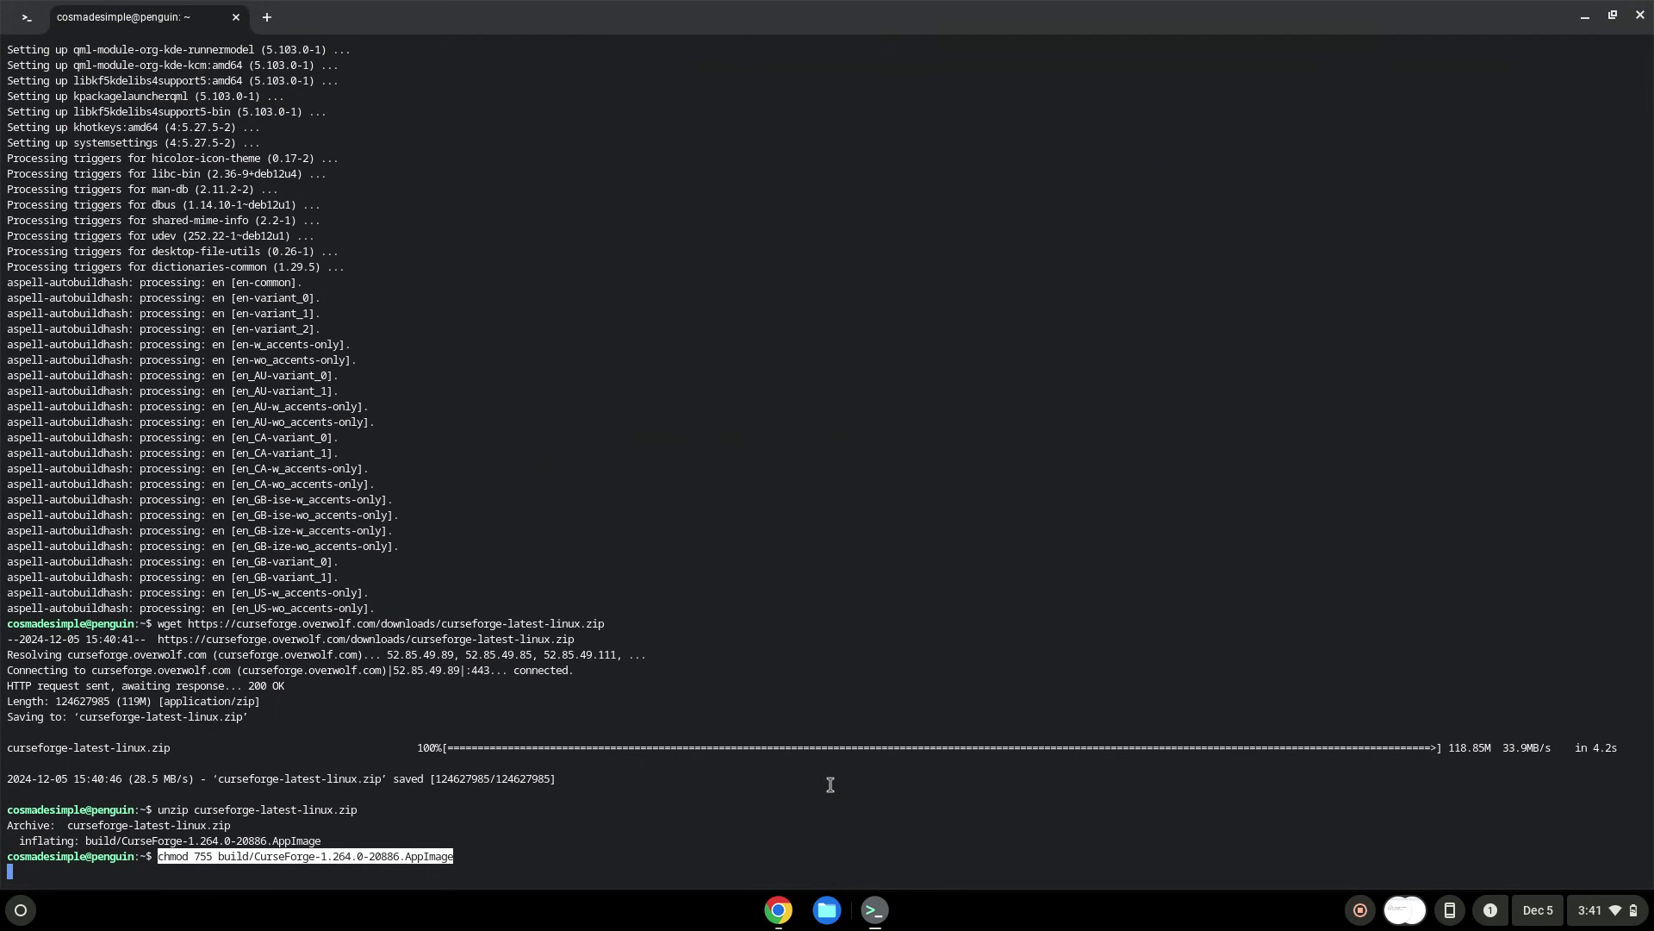
{"action": "key", "text": "Return"}
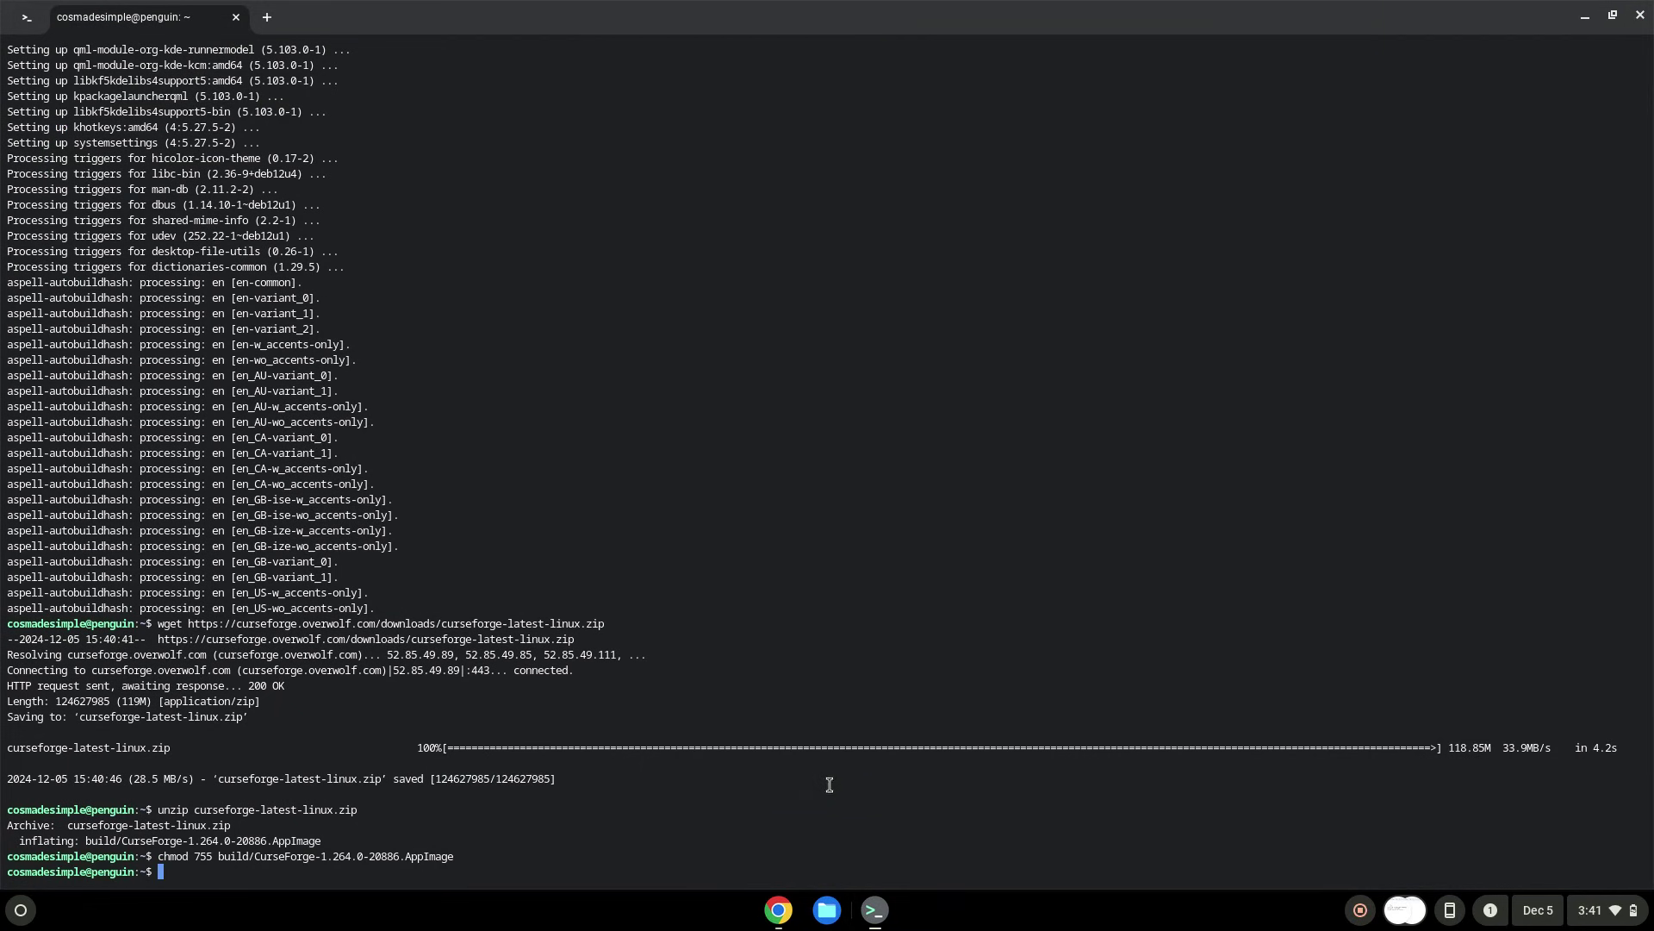
Step: Paste the 'mv build/* /home/$USER/' command from the document into Terminal
{"action": "left_click", "coordinate": [780, 906]}
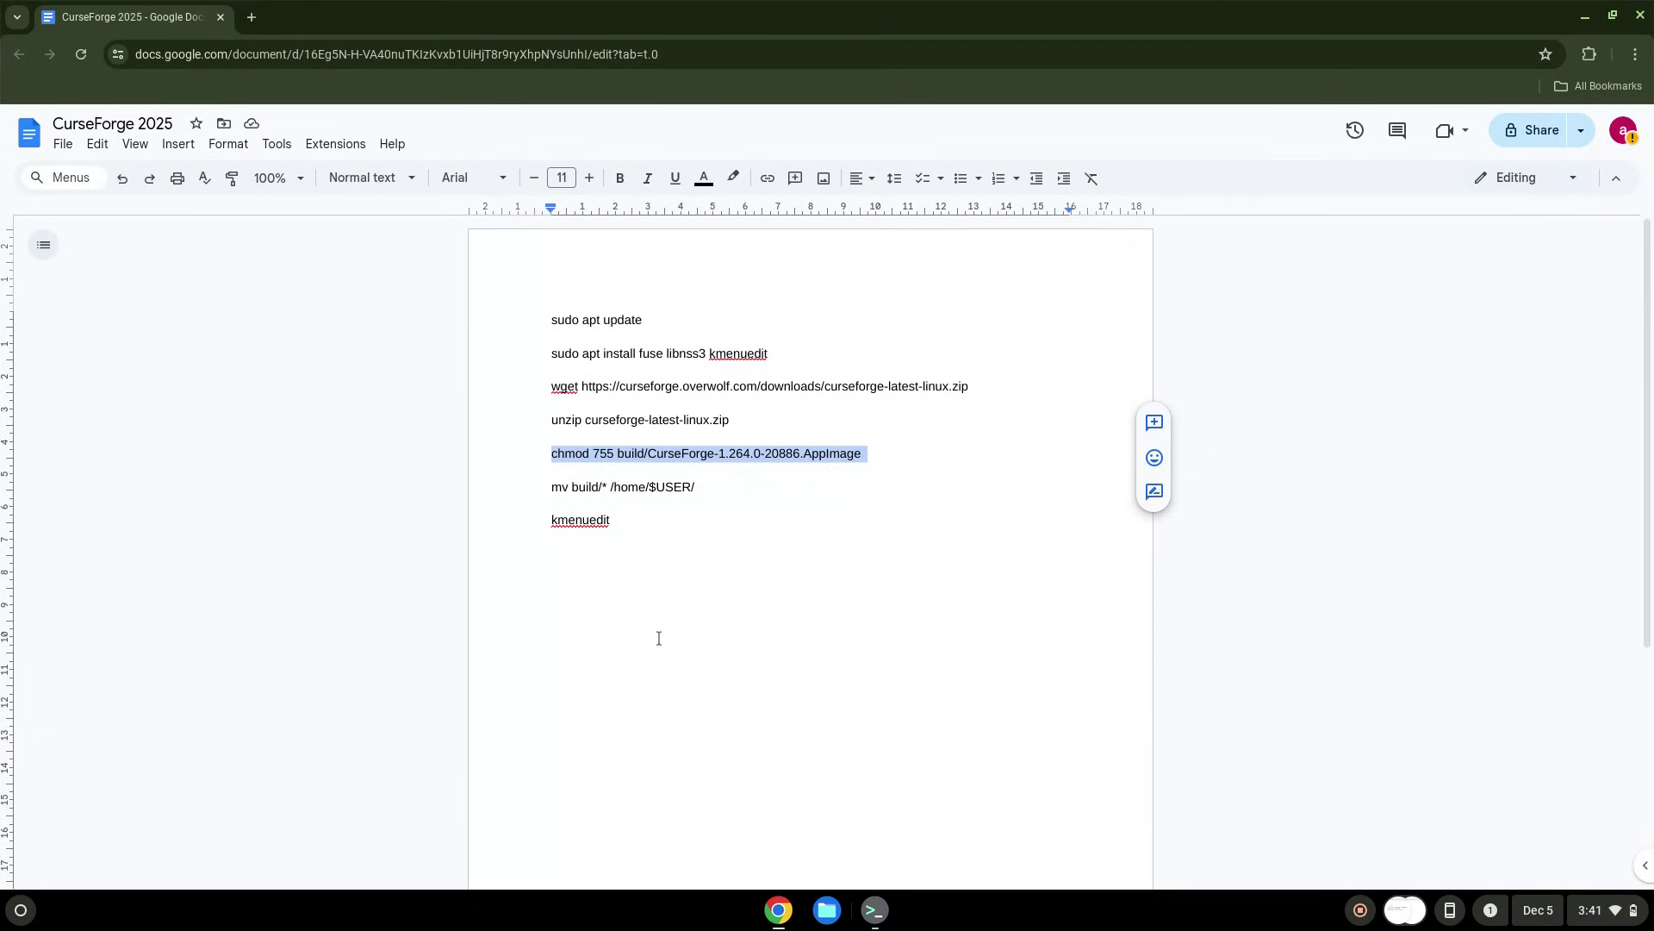
{"action": "triple_click", "coordinate": [638, 490]}
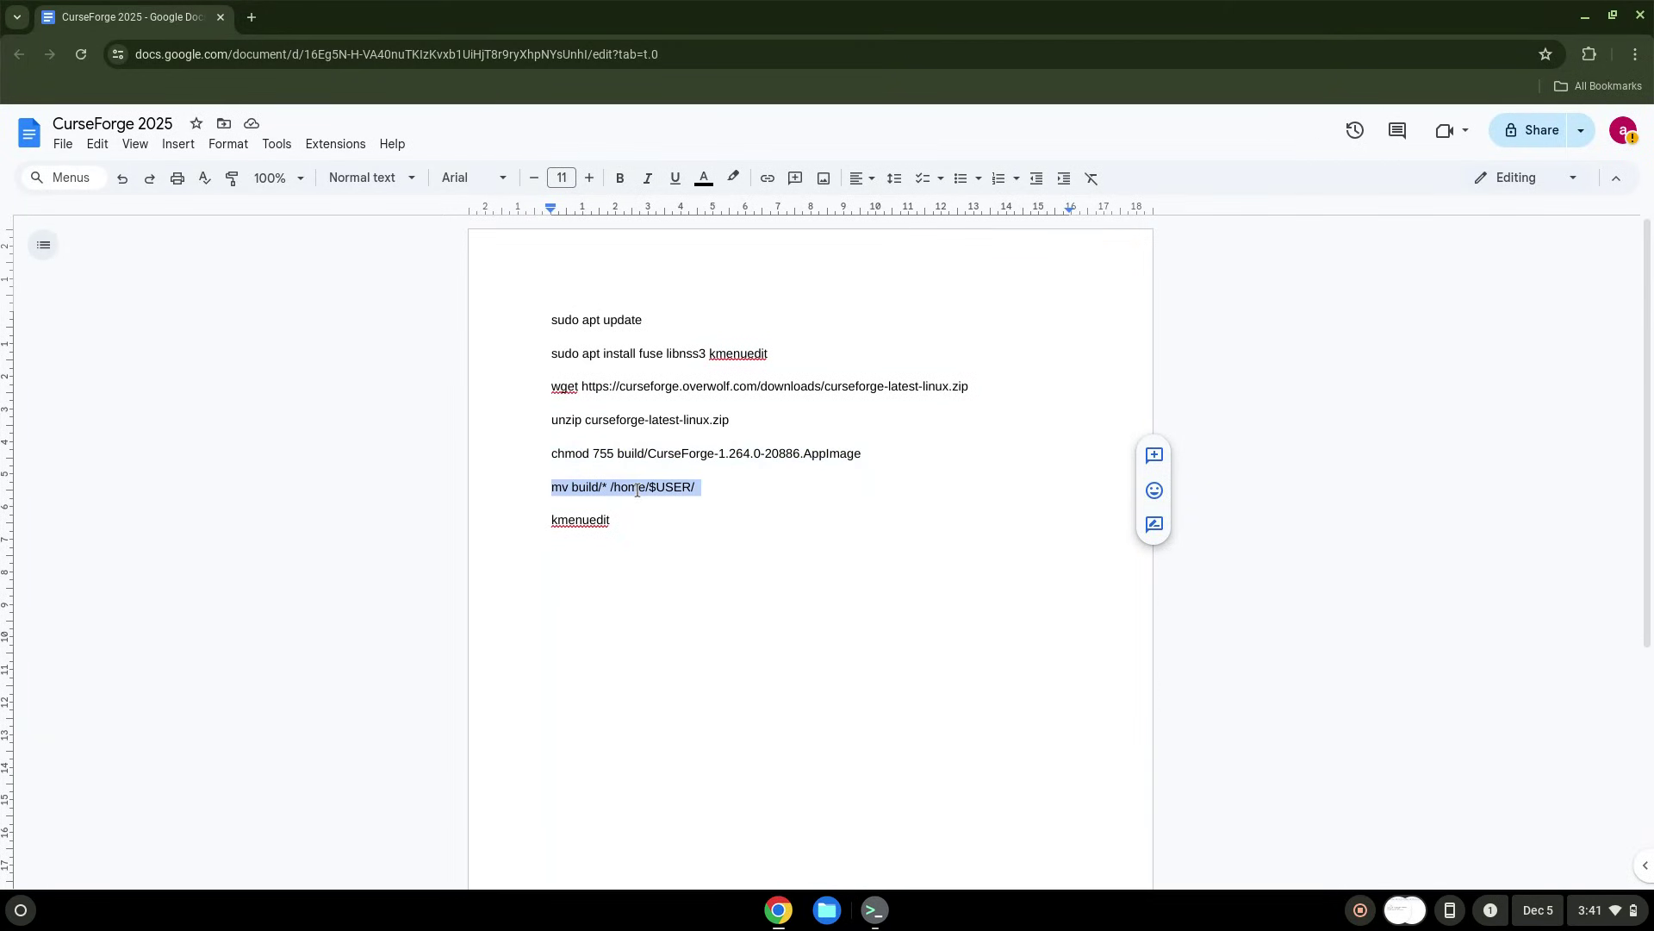
{"action": "right_click", "coordinate": [637, 490]}
{"action": "left_click", "coordinate": [687, 480]}
{"action": "left_click", "coordinate": [885, 921]}
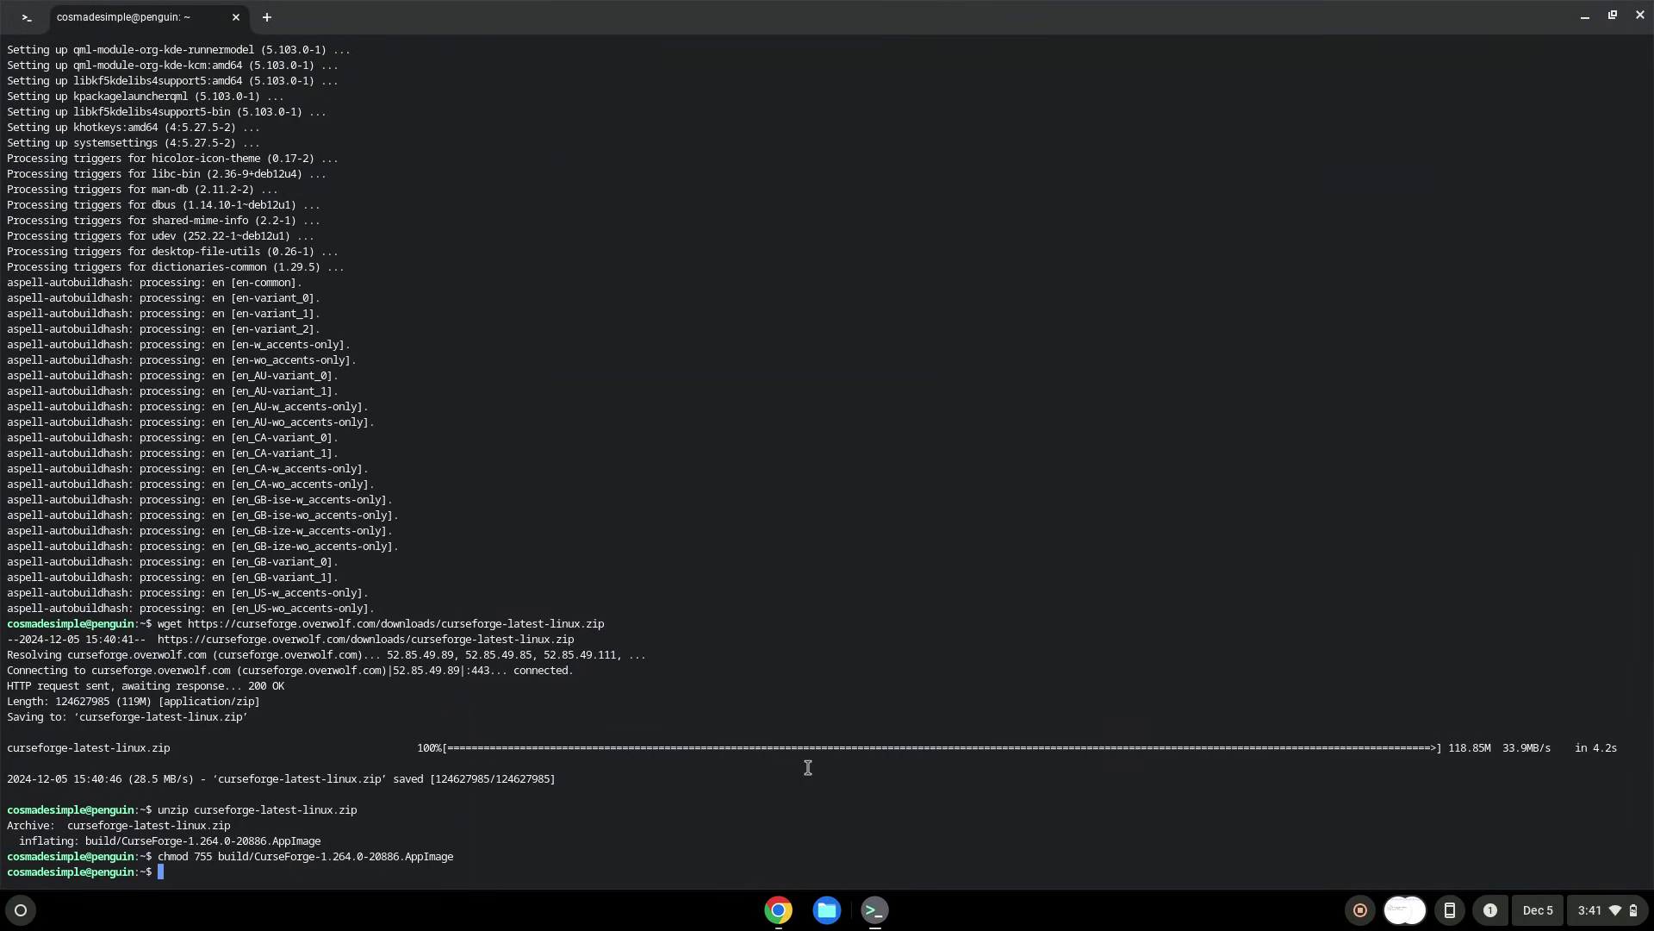
{"action": "key", "text": "ctrl+shift+v"}
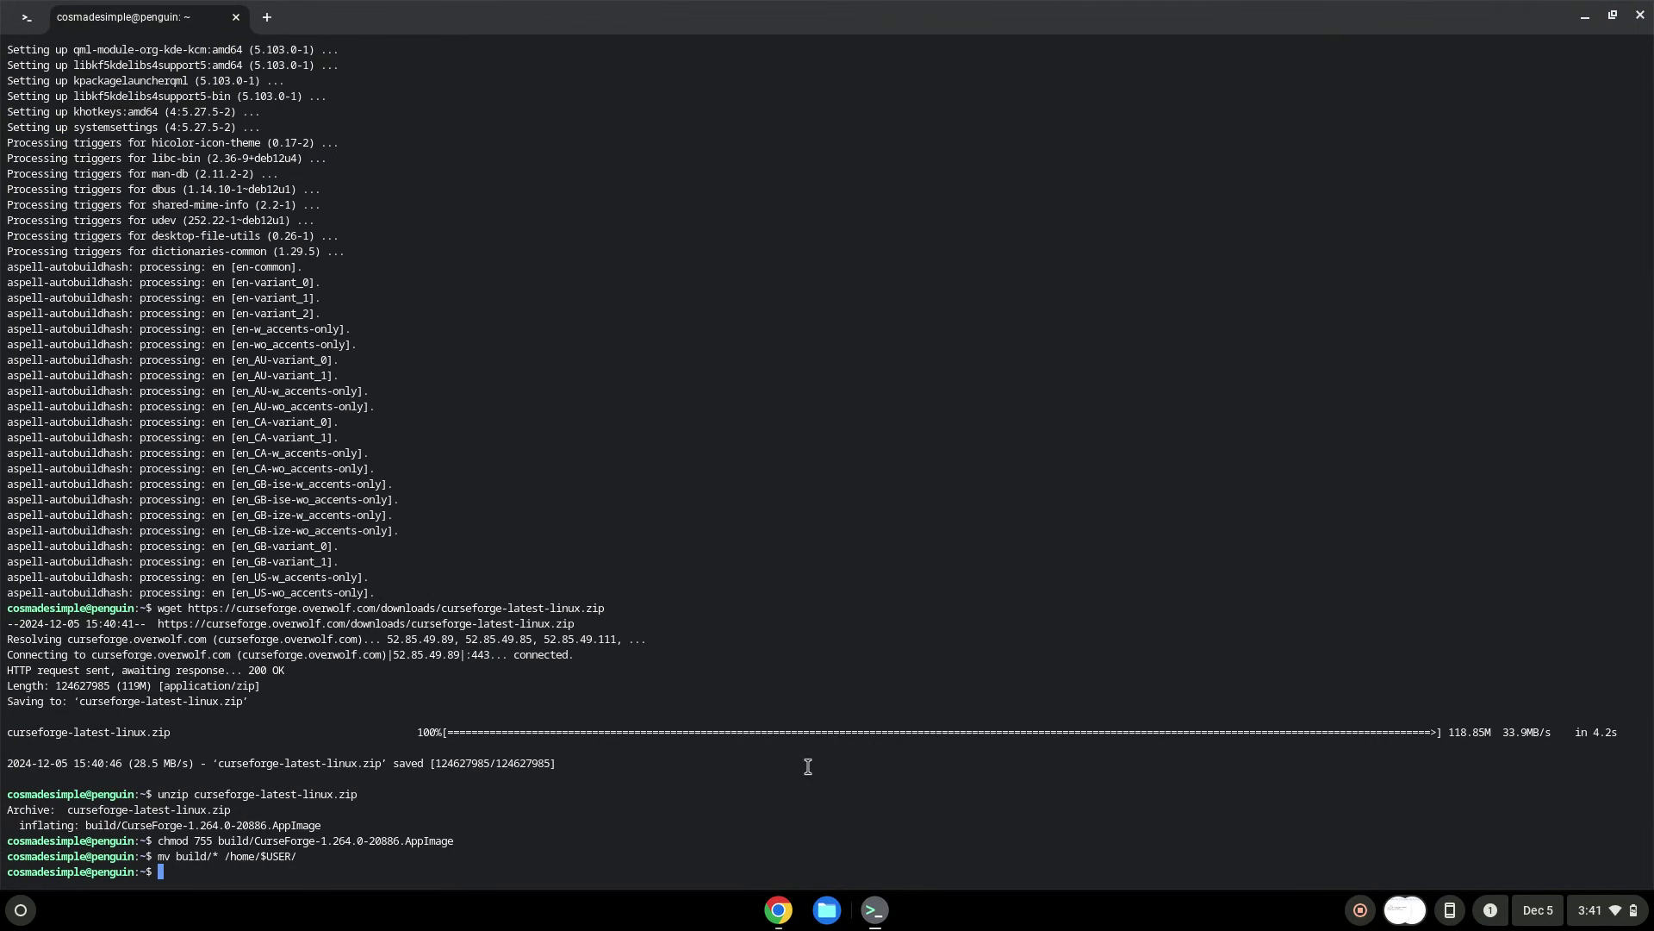
Step: Copy 'kmenuedit' from the document and run it in Terminal to open the KDE Menu Editor
{"action": "left_click", "coordinate": [780, 913]}
{"action": "left_click", "coordinate": [591, 521]}
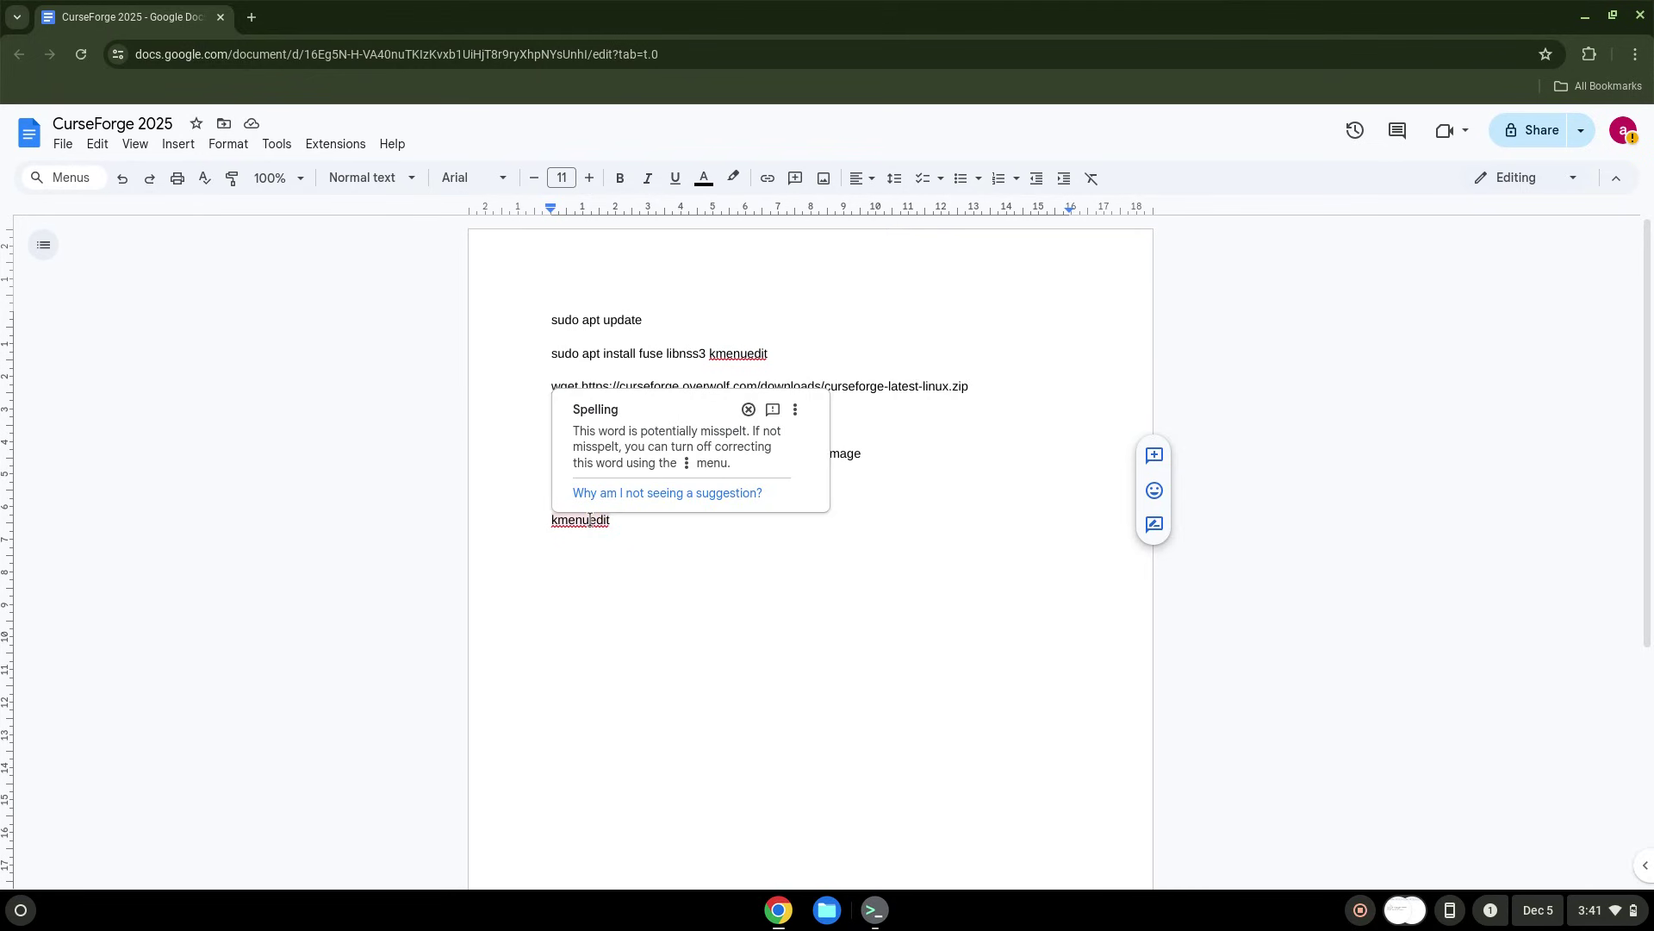
{"action": "double_click", "coordinate": [592, 521]}
{"action": "right_click", "coordinate": [591, 522]}
{"action": "key", "text": "Escape"}
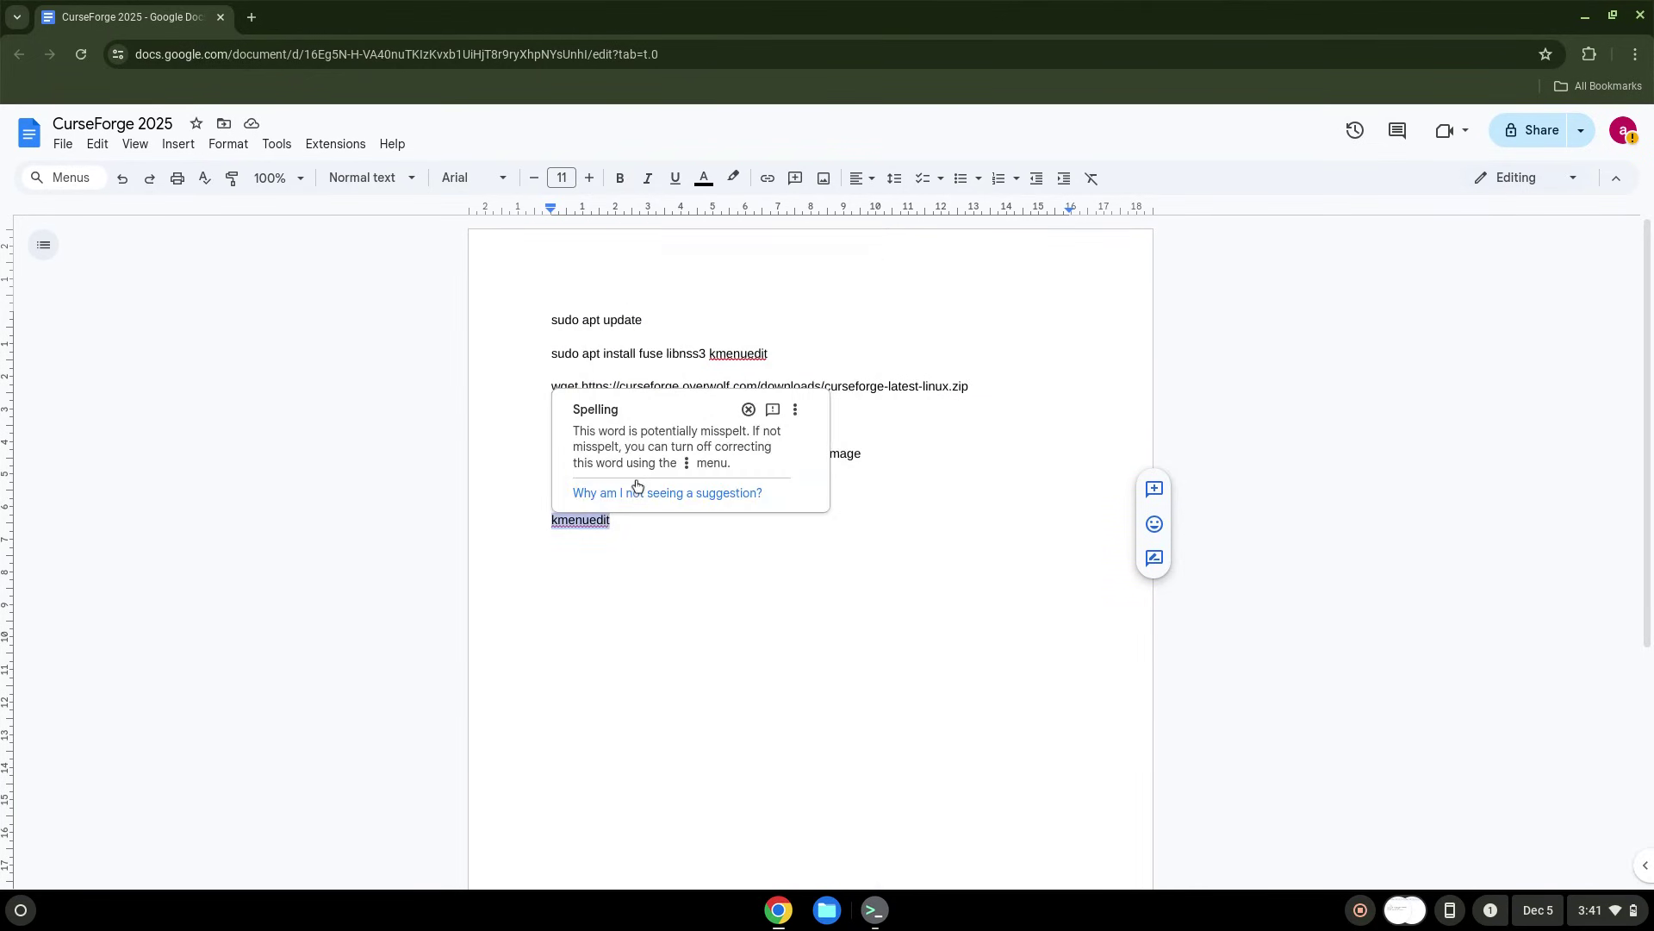
{"action": "left_click", "coordinate": [874, 908]}
{"action": "key", "text": "ctrl+shift+v"}
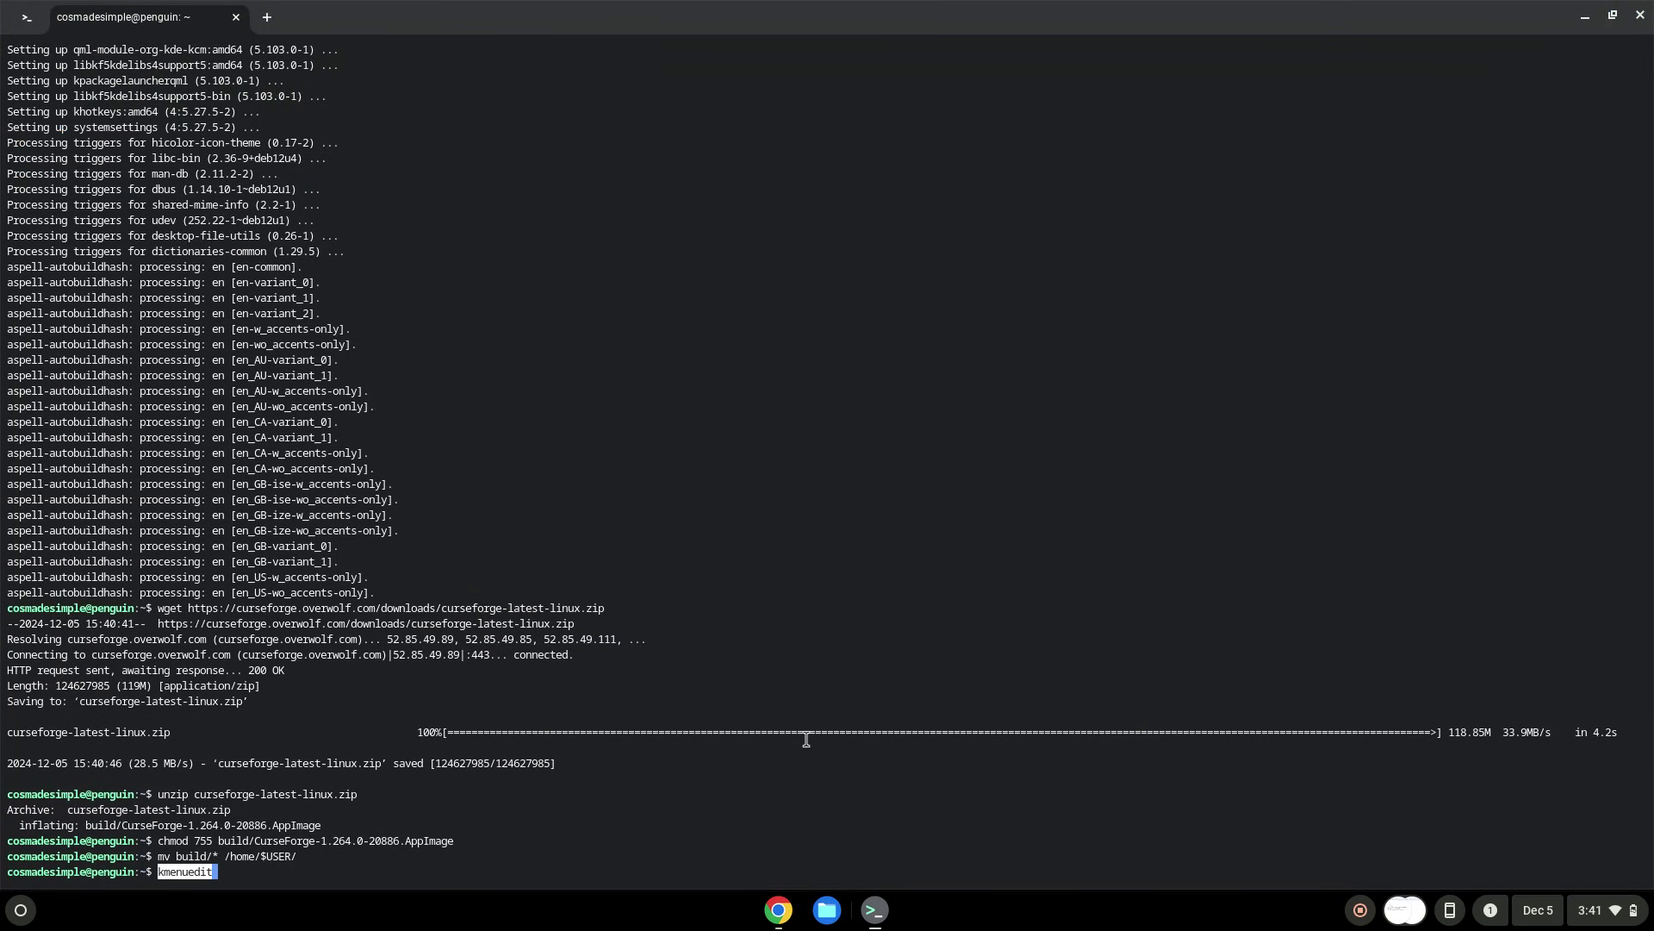
{"action": "key", "text": "Return"}
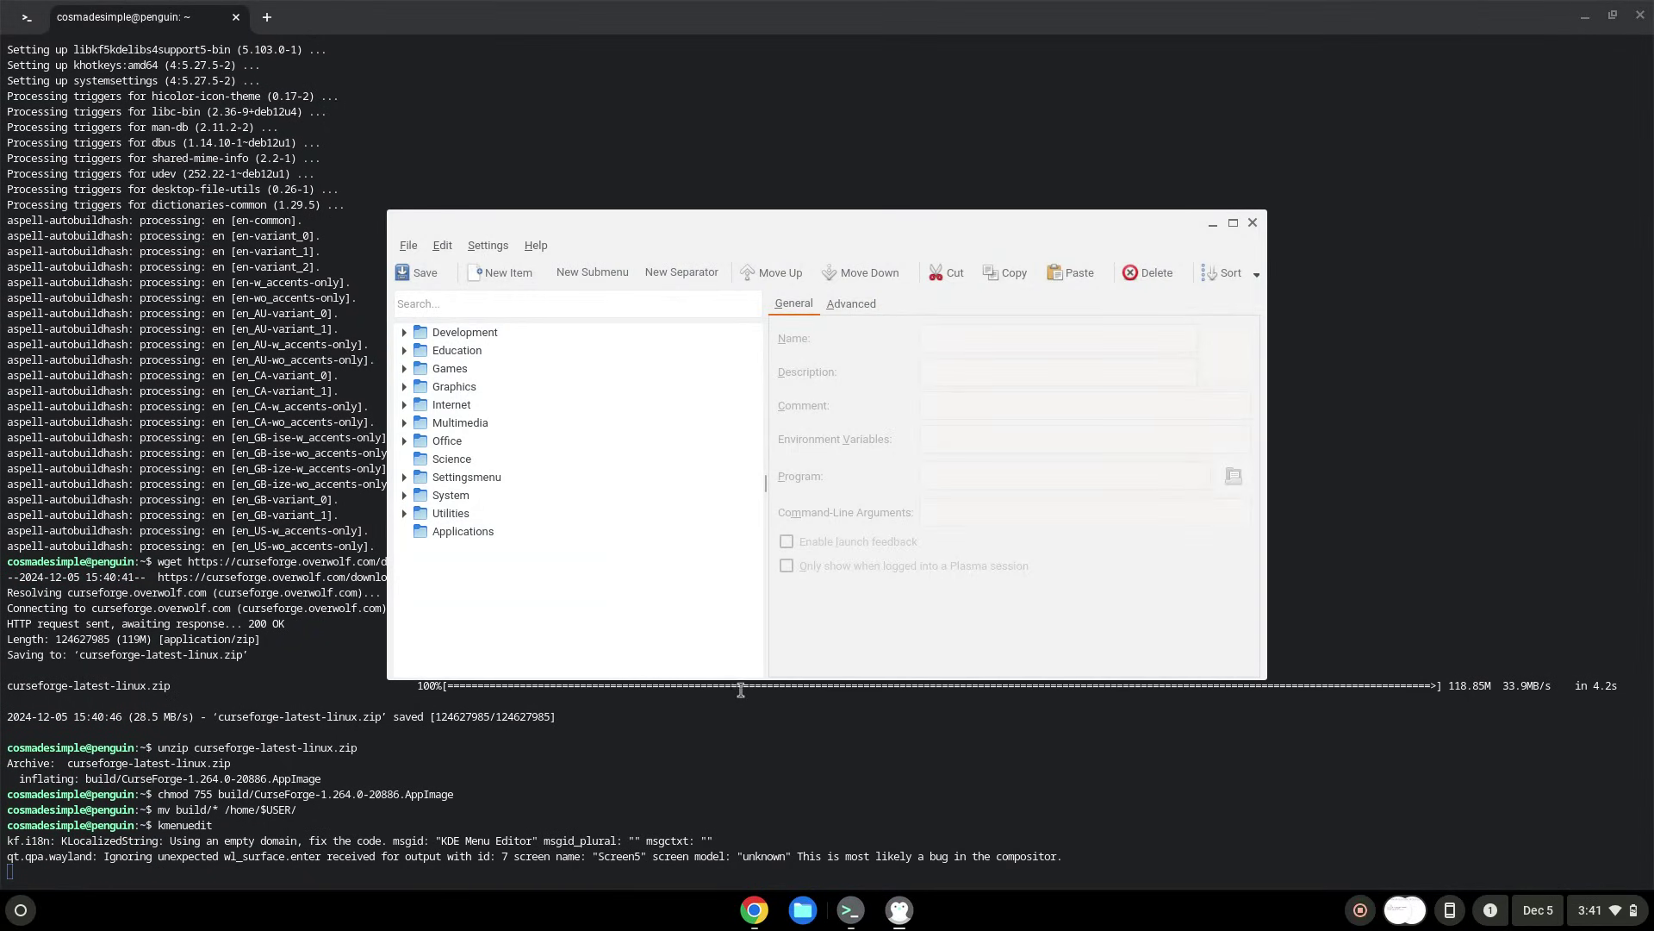
Step: Create a new menu item named 'CurseForge' under the Games category
{"action": "left_click", "coordinate": [447, 372]}
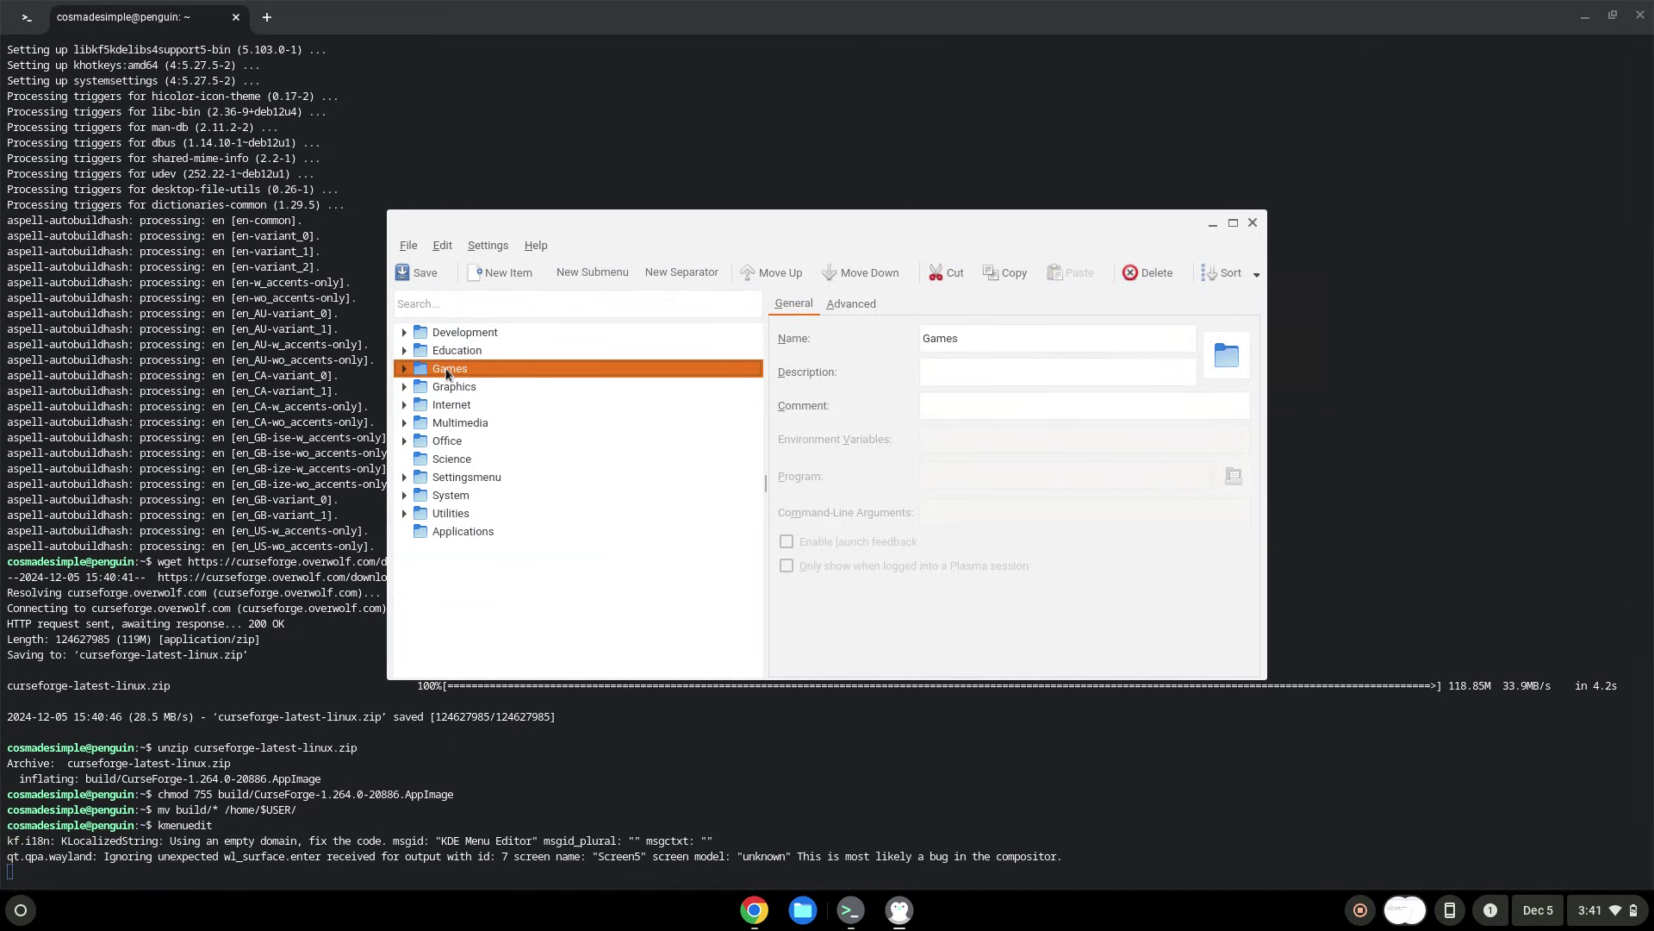
{"action": "left_click", "coordinate": [501, 273]}
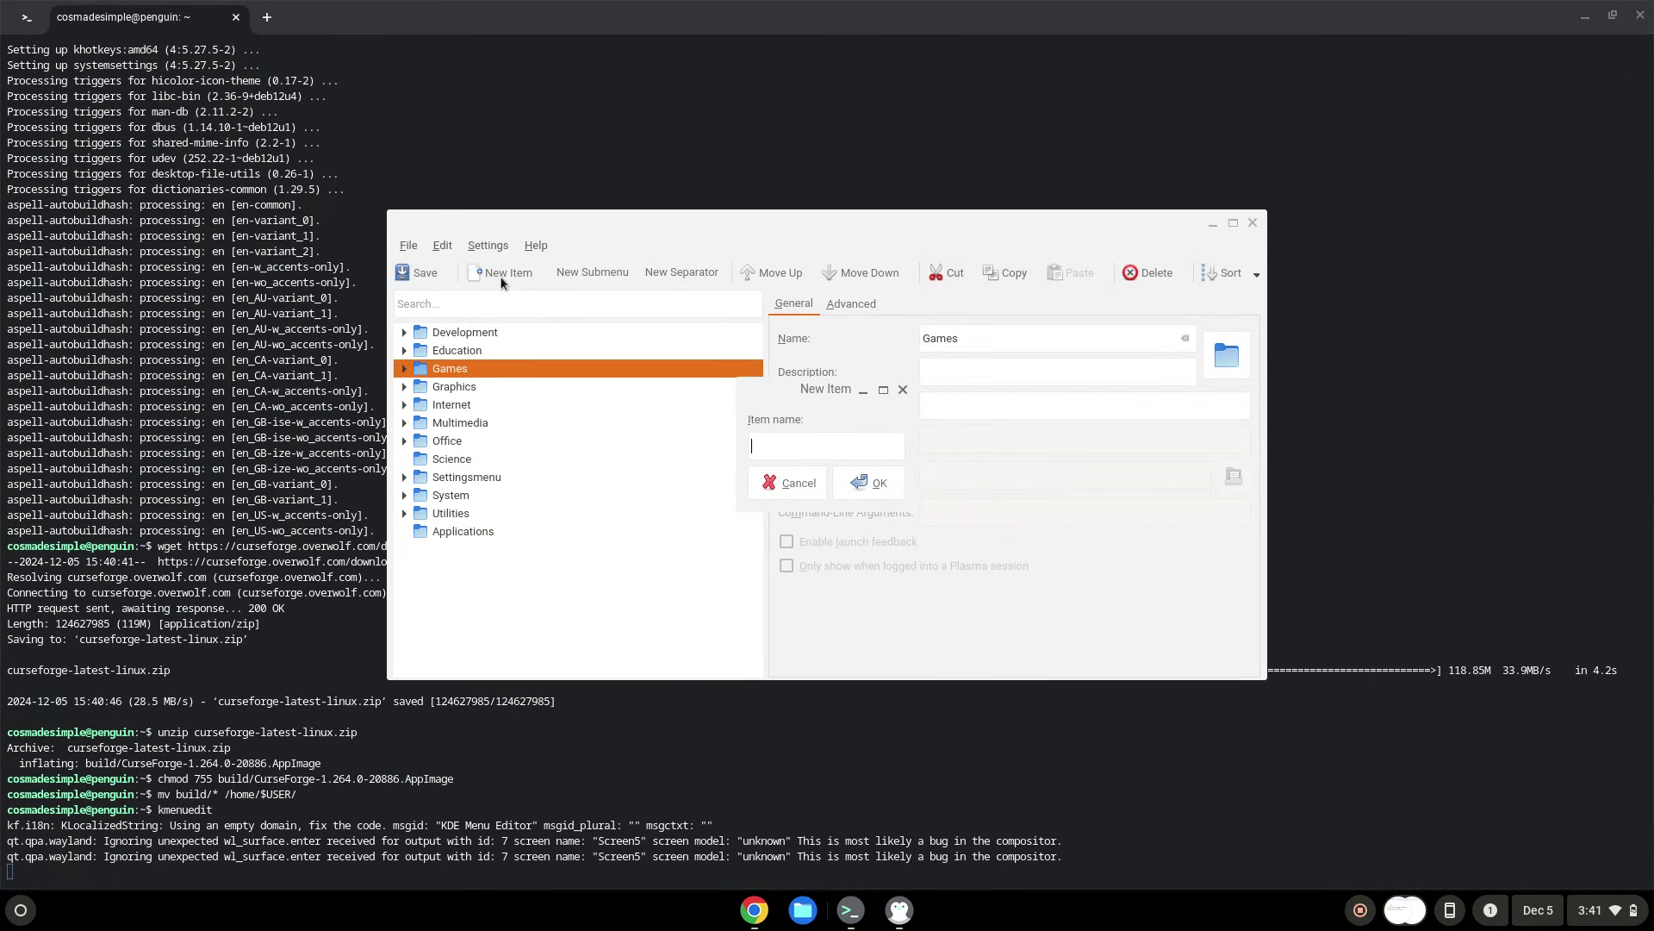
{"action": "type", "text": "CurseForgw"}
{"action": "key", "text": "BackSpace"}
{"action": "type", "text": "e"}
{"action": "left_click", "coordinate": [860, 484]}
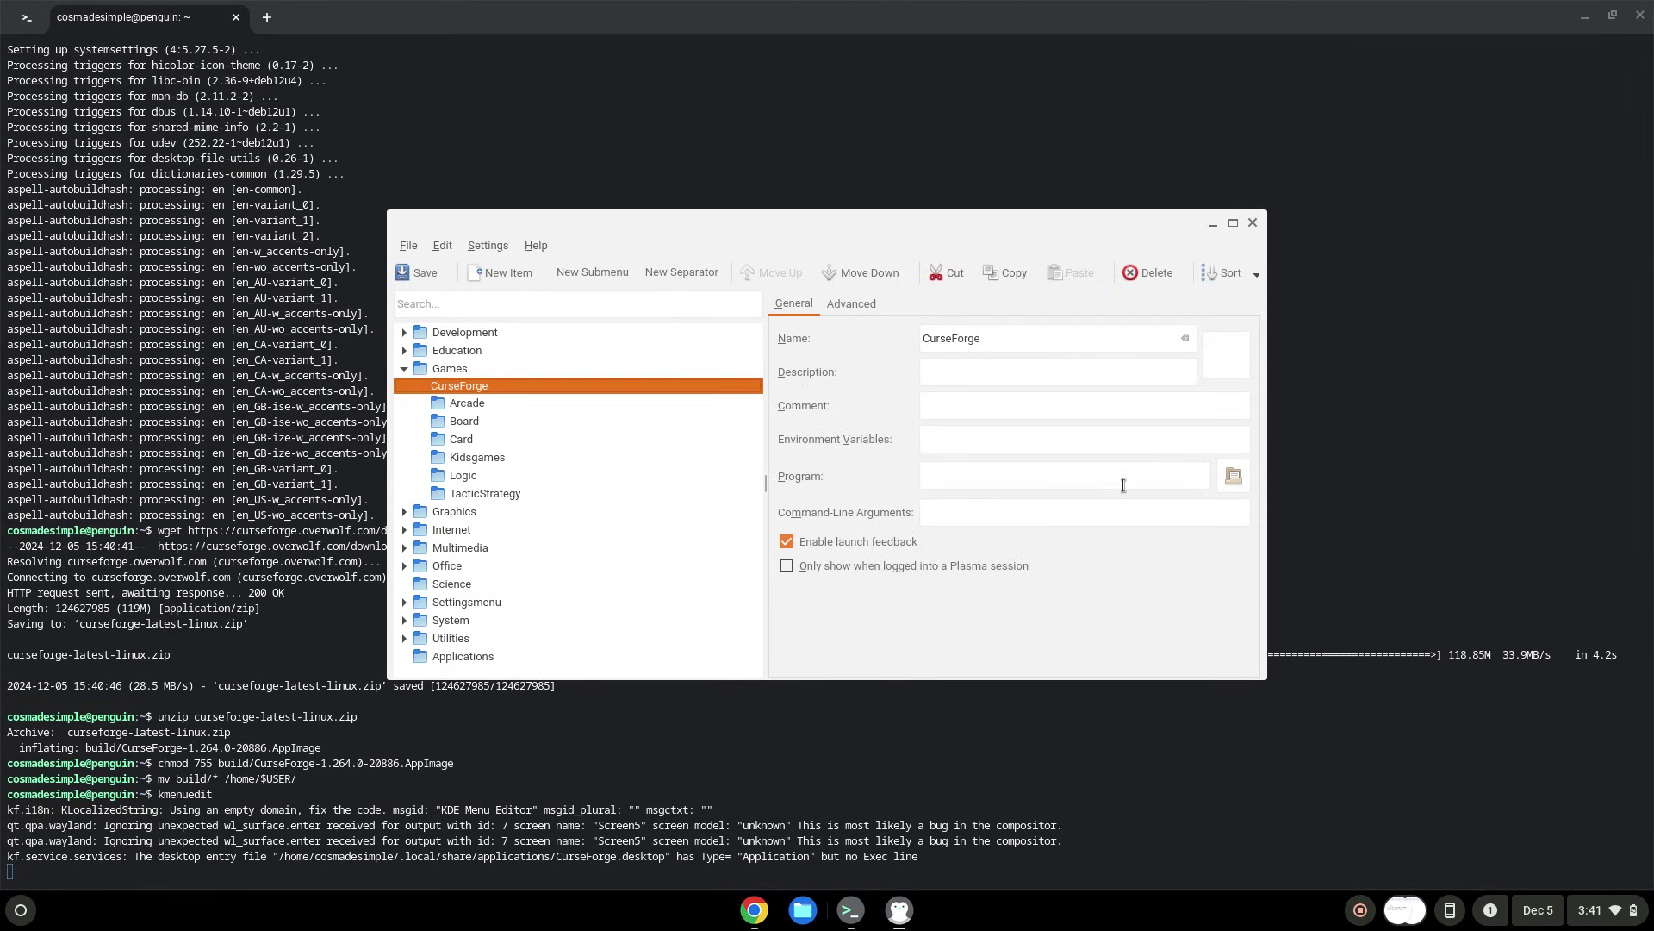
Step: Set the entry's program to CurseForge-1.264.0-20886.AppImage, save, and close the editor and terminal
{"action": "left_click", "coordinate": [1224, 479]}
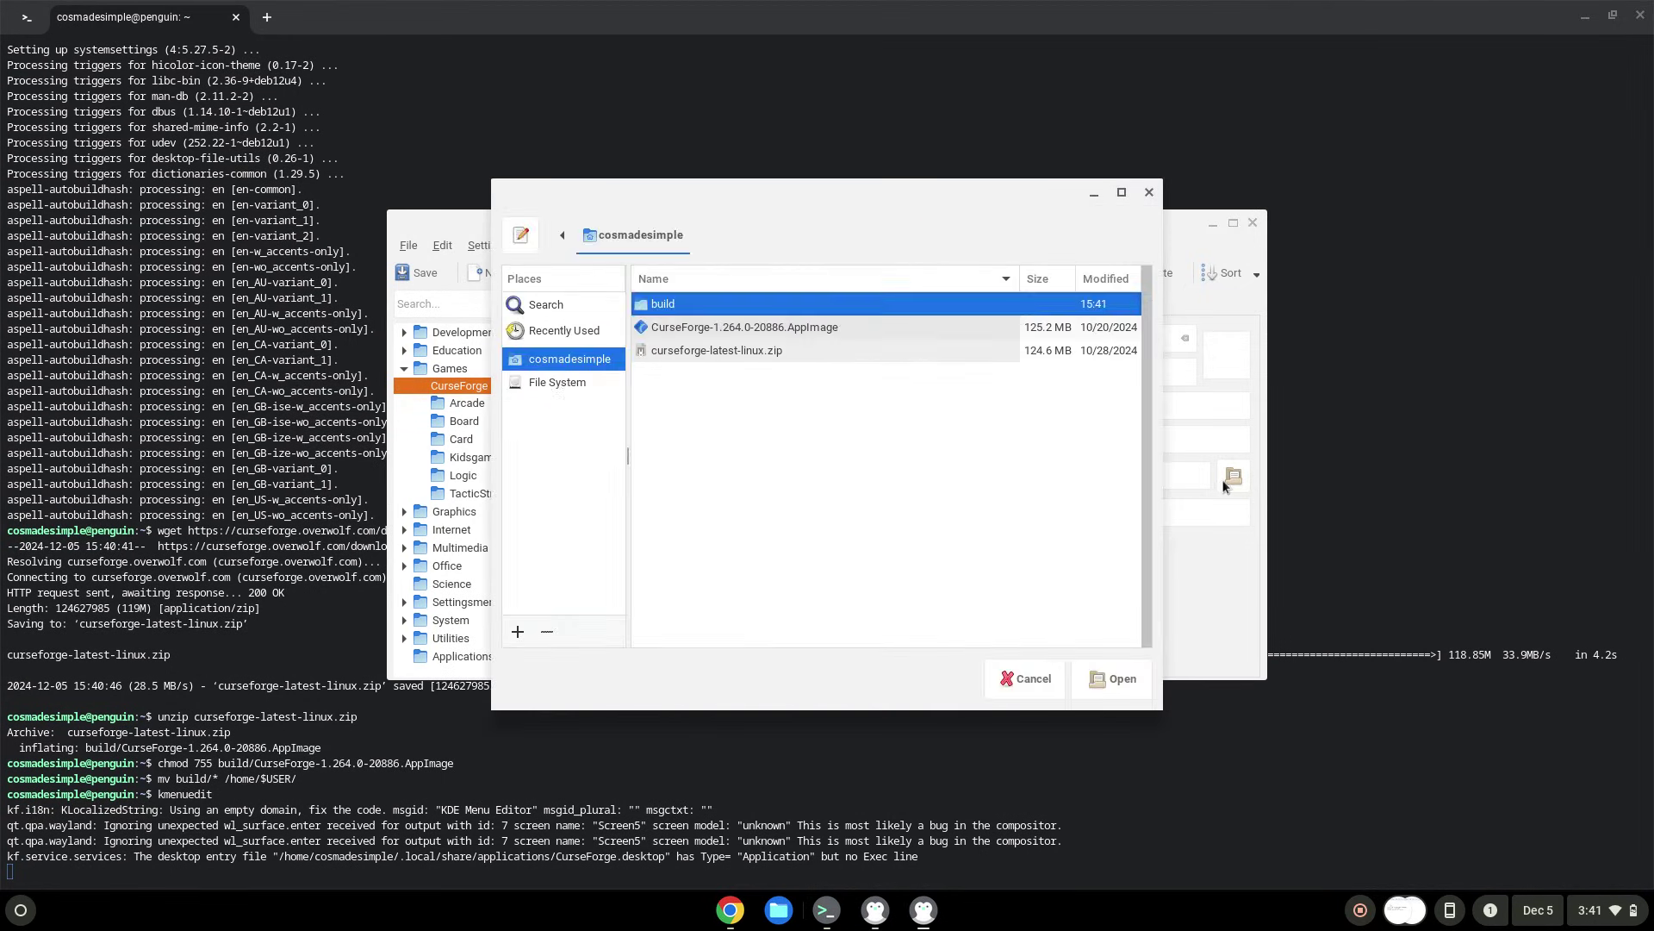
{"action": "double_click", "coordinate": [793, 325]}
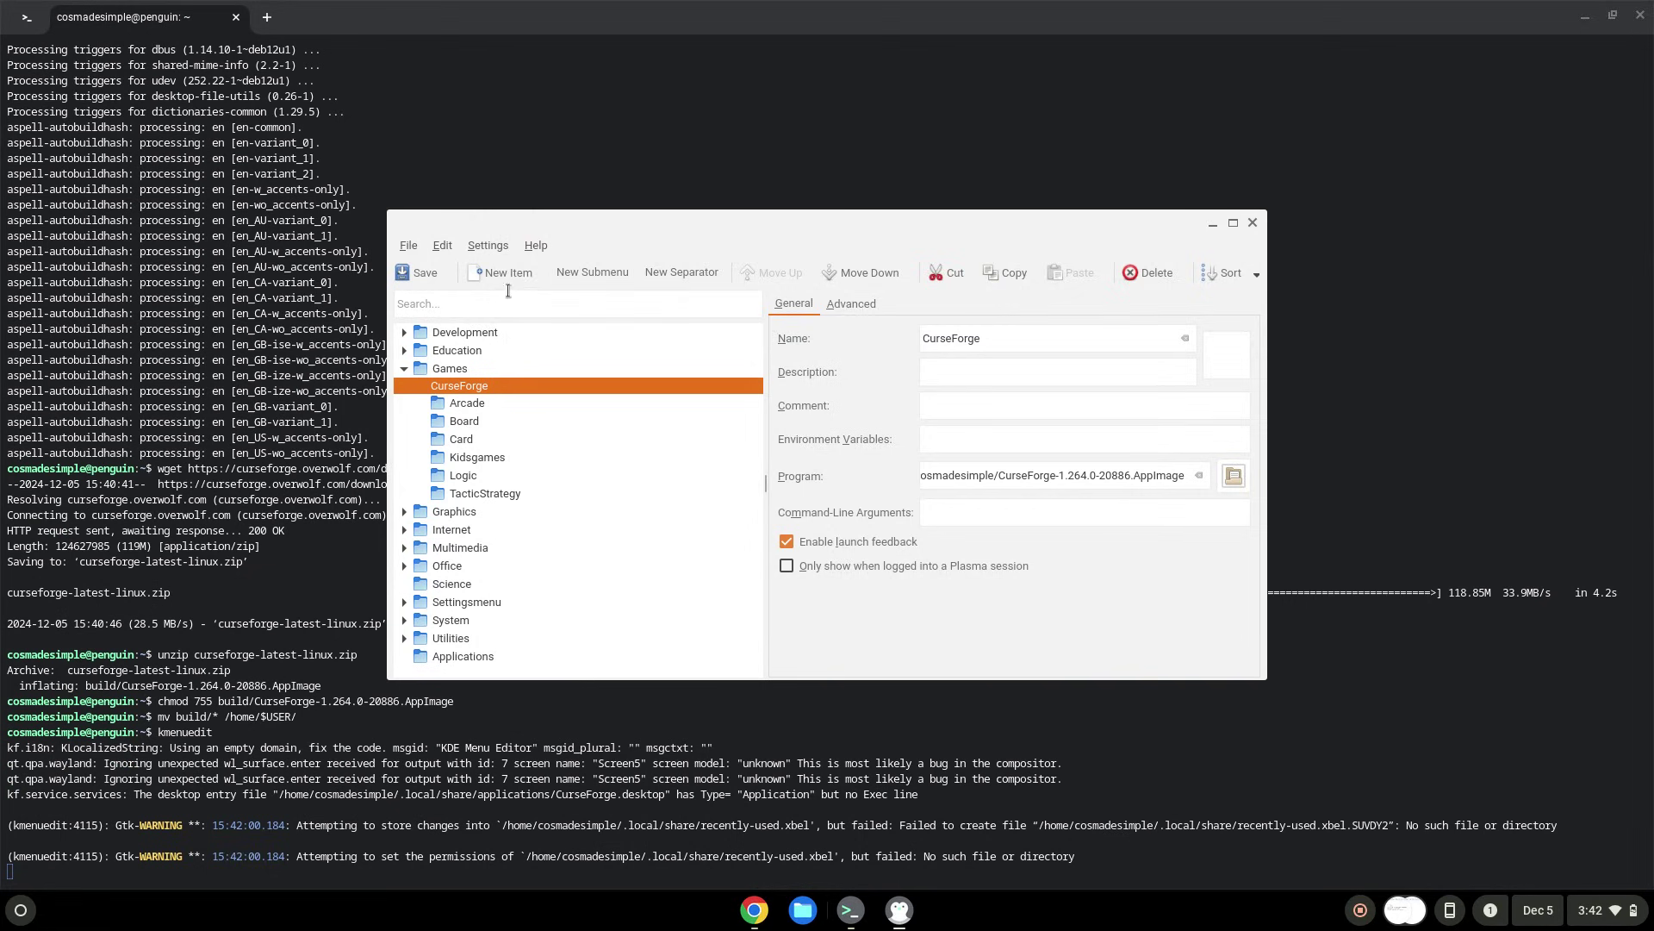
{"action": "left_click", "coordinate": [427, 274]}
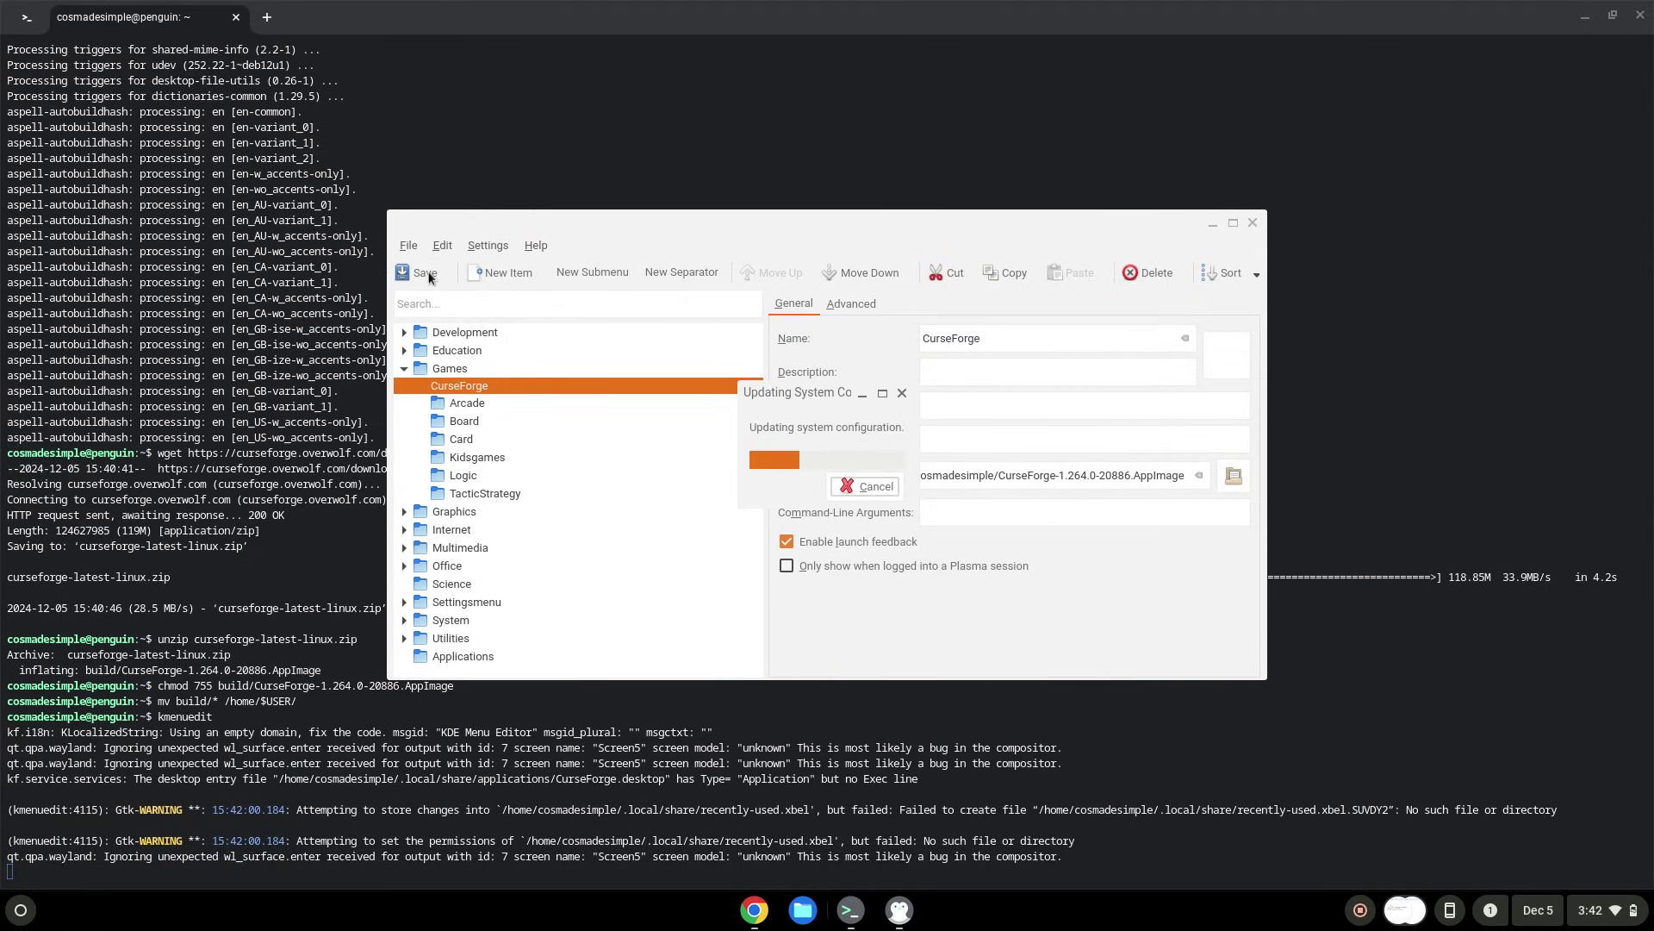
{"action": "left_click", "coordinate": [1253, 223]}
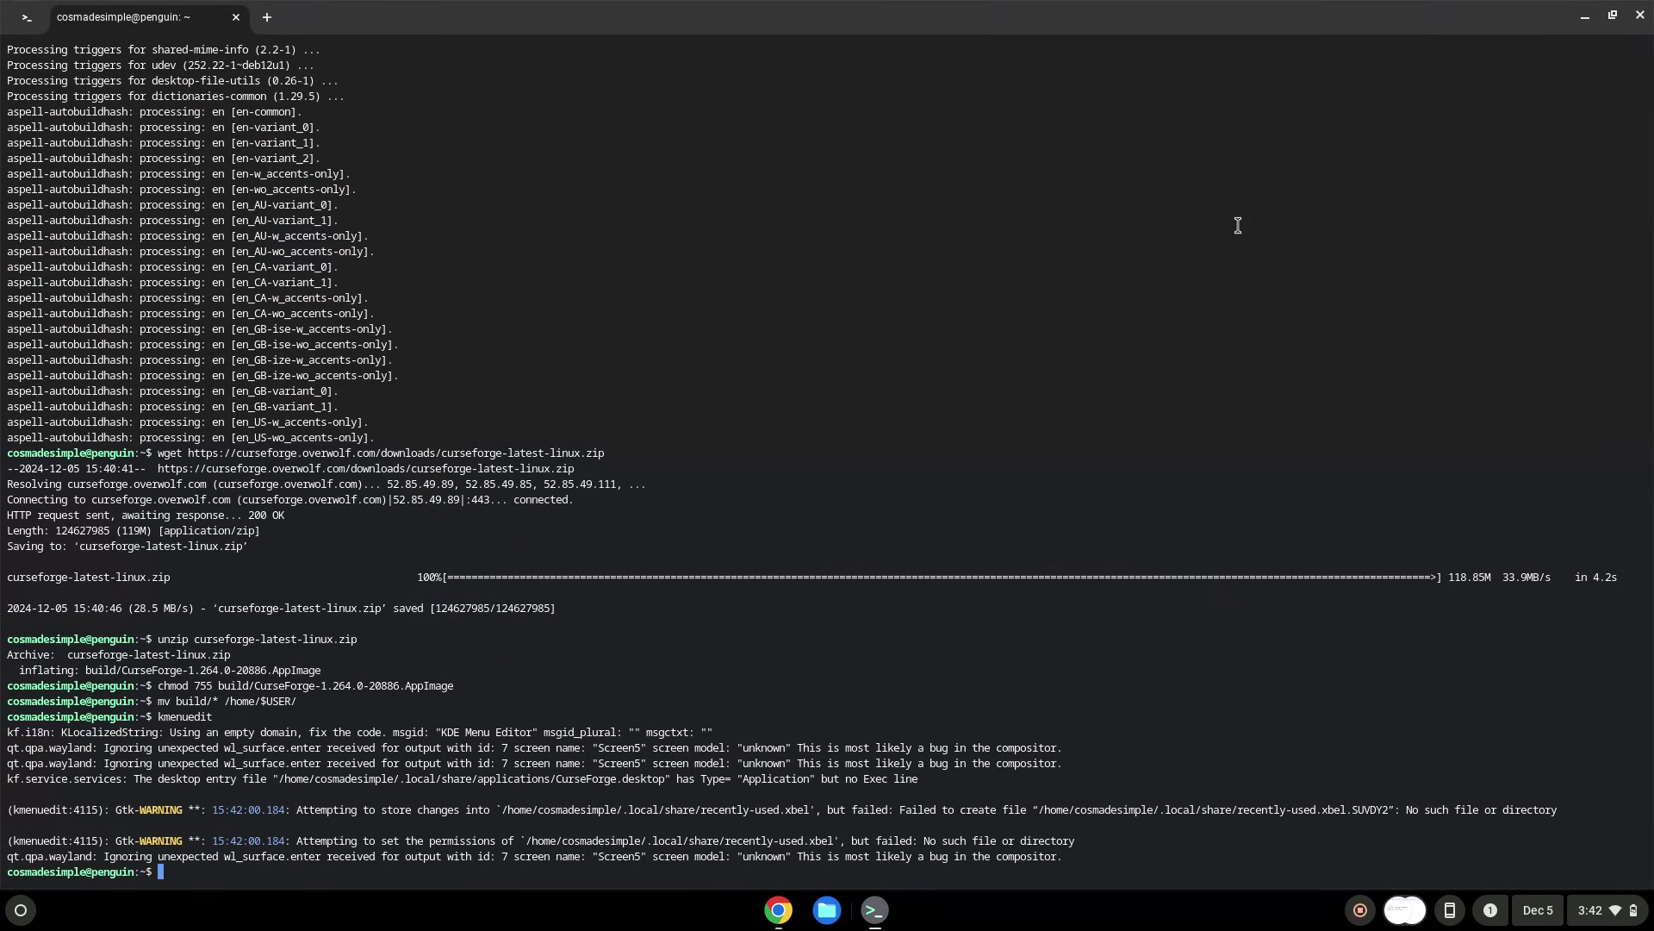
{"action": "left_click", "coordinate": [1644, 19]}
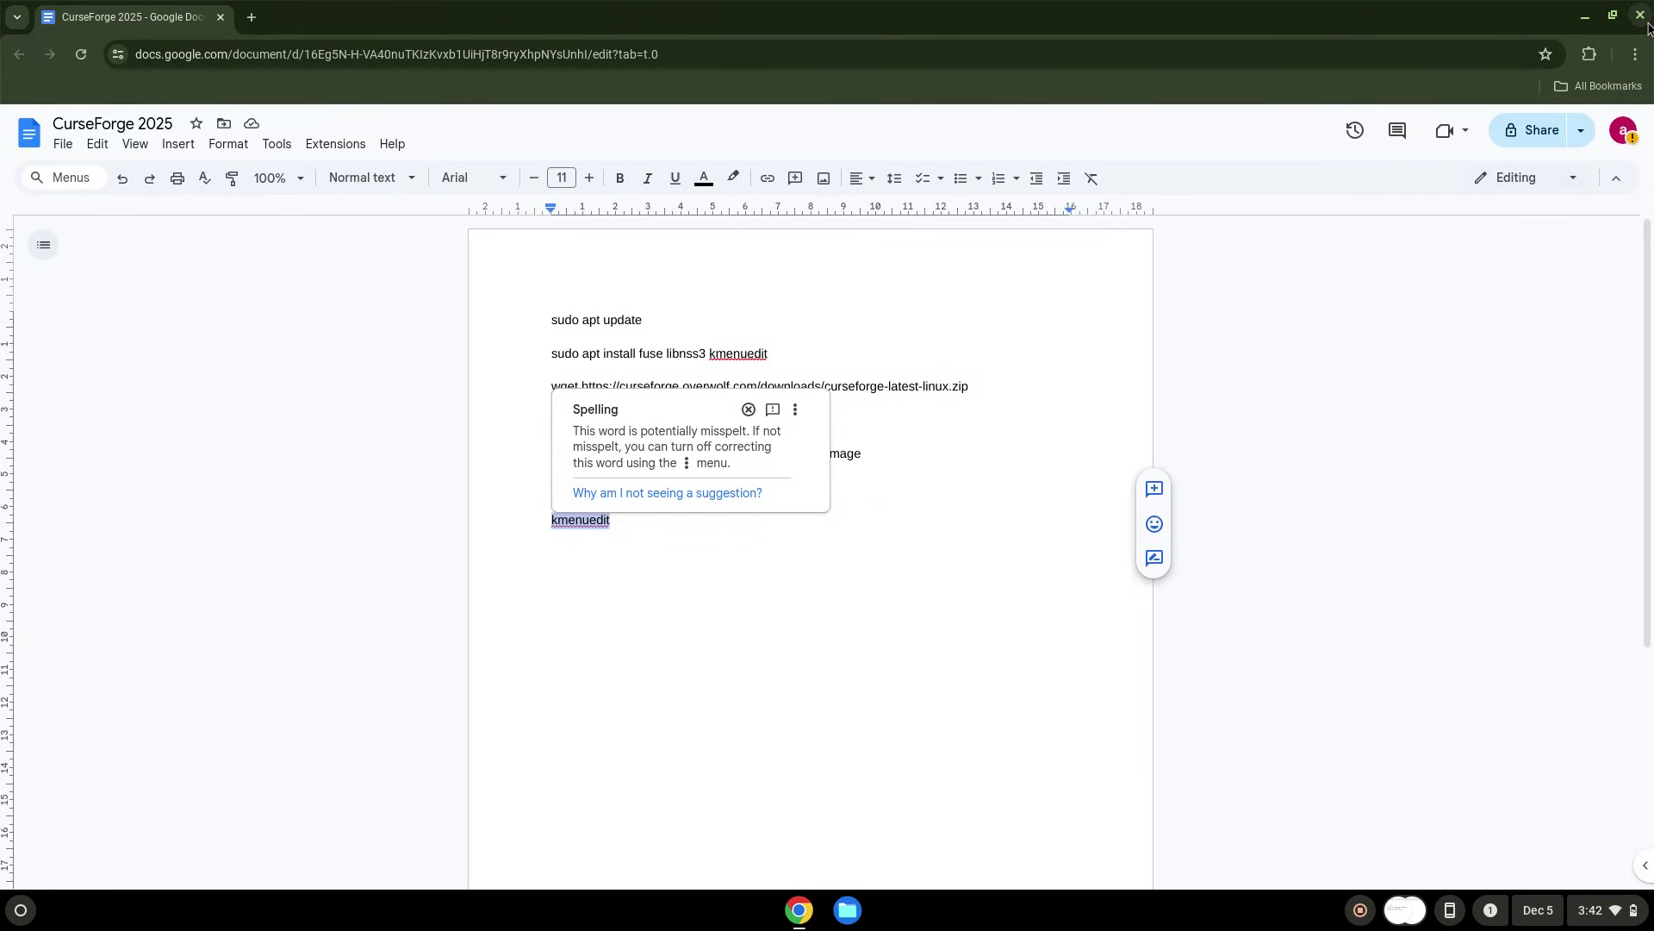
Step: Start CurseForge from the launcher's Linux apps and maximize its splash window
{"action": "left_click", "coordinate": [1584, 16]}
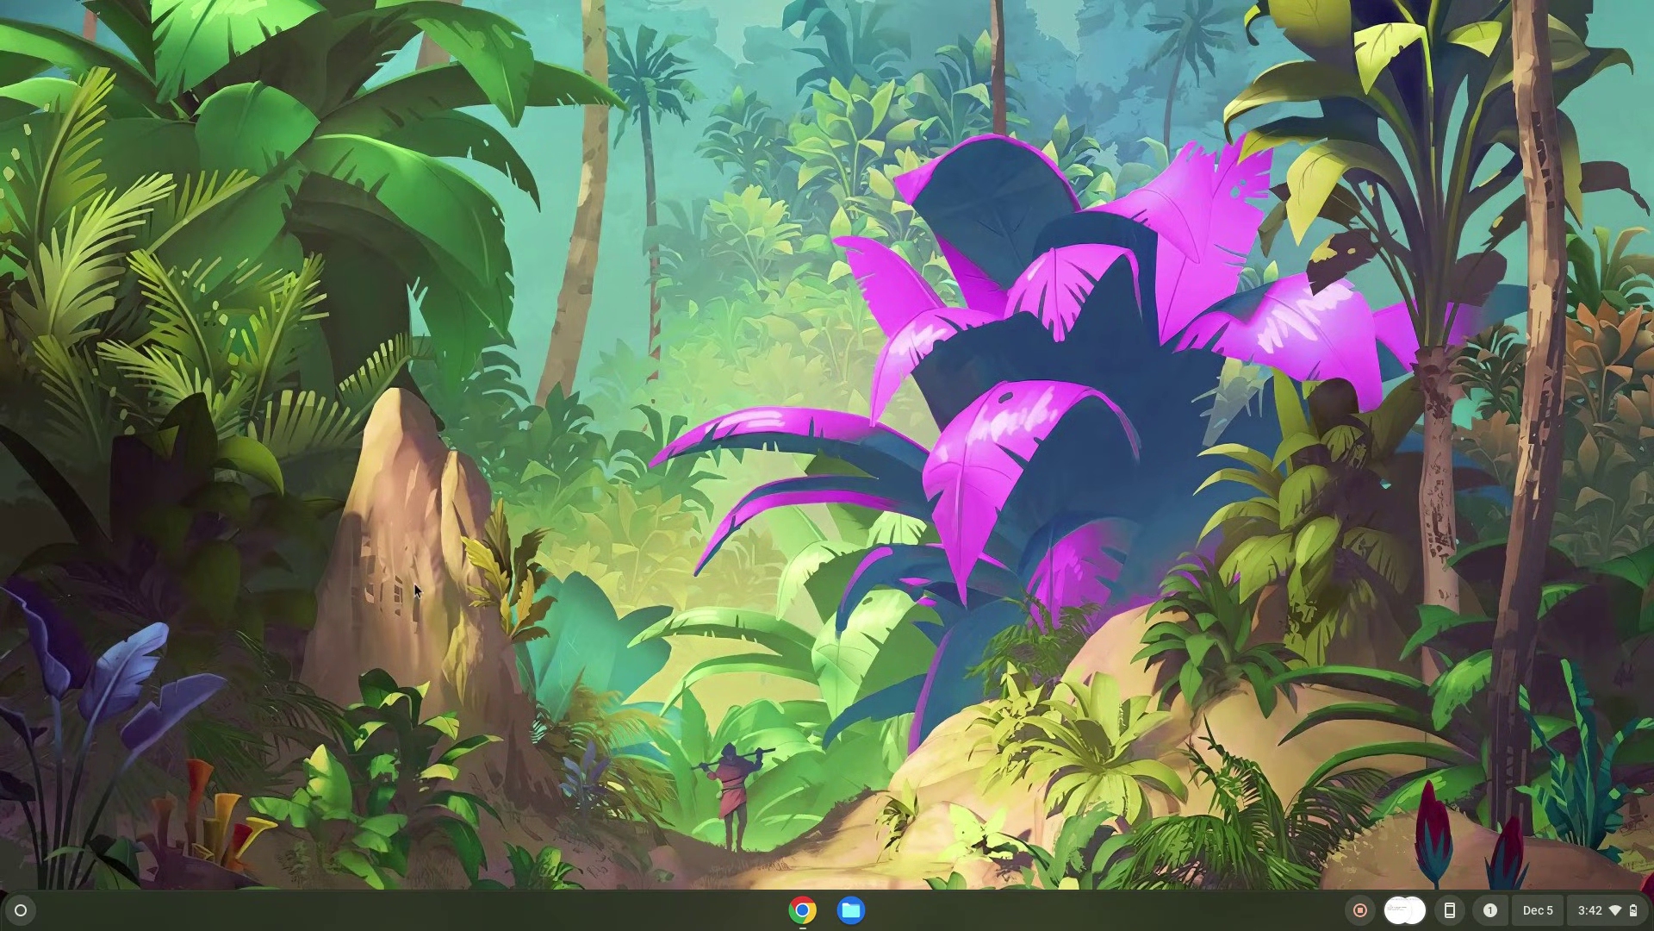
{"action": "left_click", "coordinate": [34, 911]}
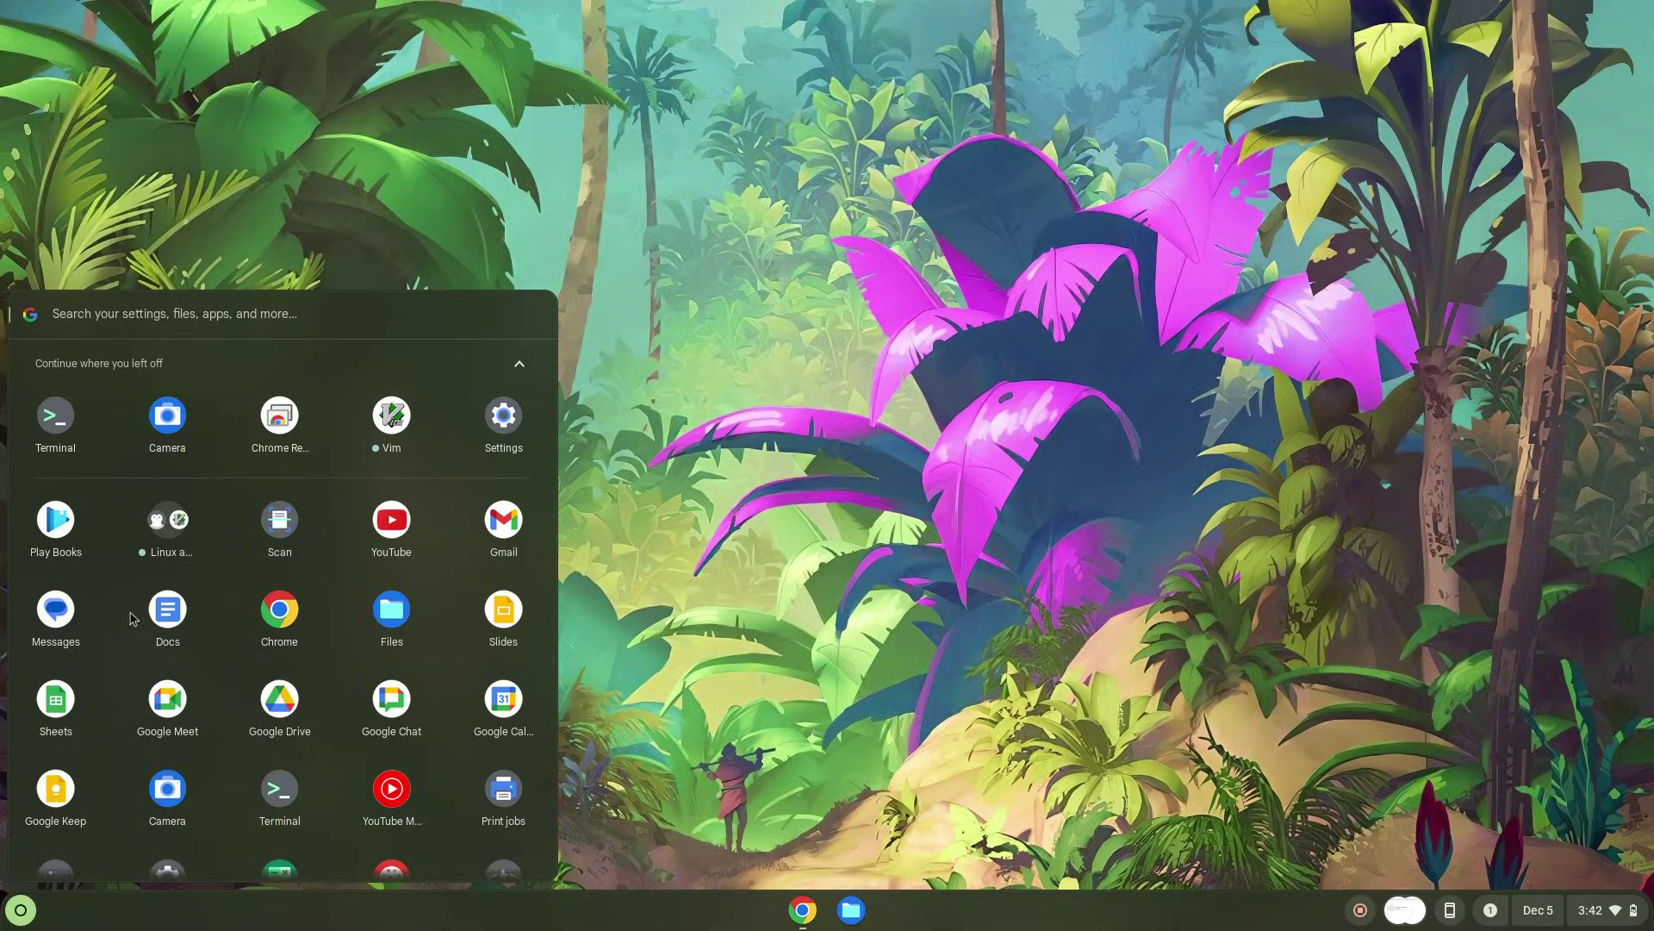
{"action": "key", "text": "Escape"}
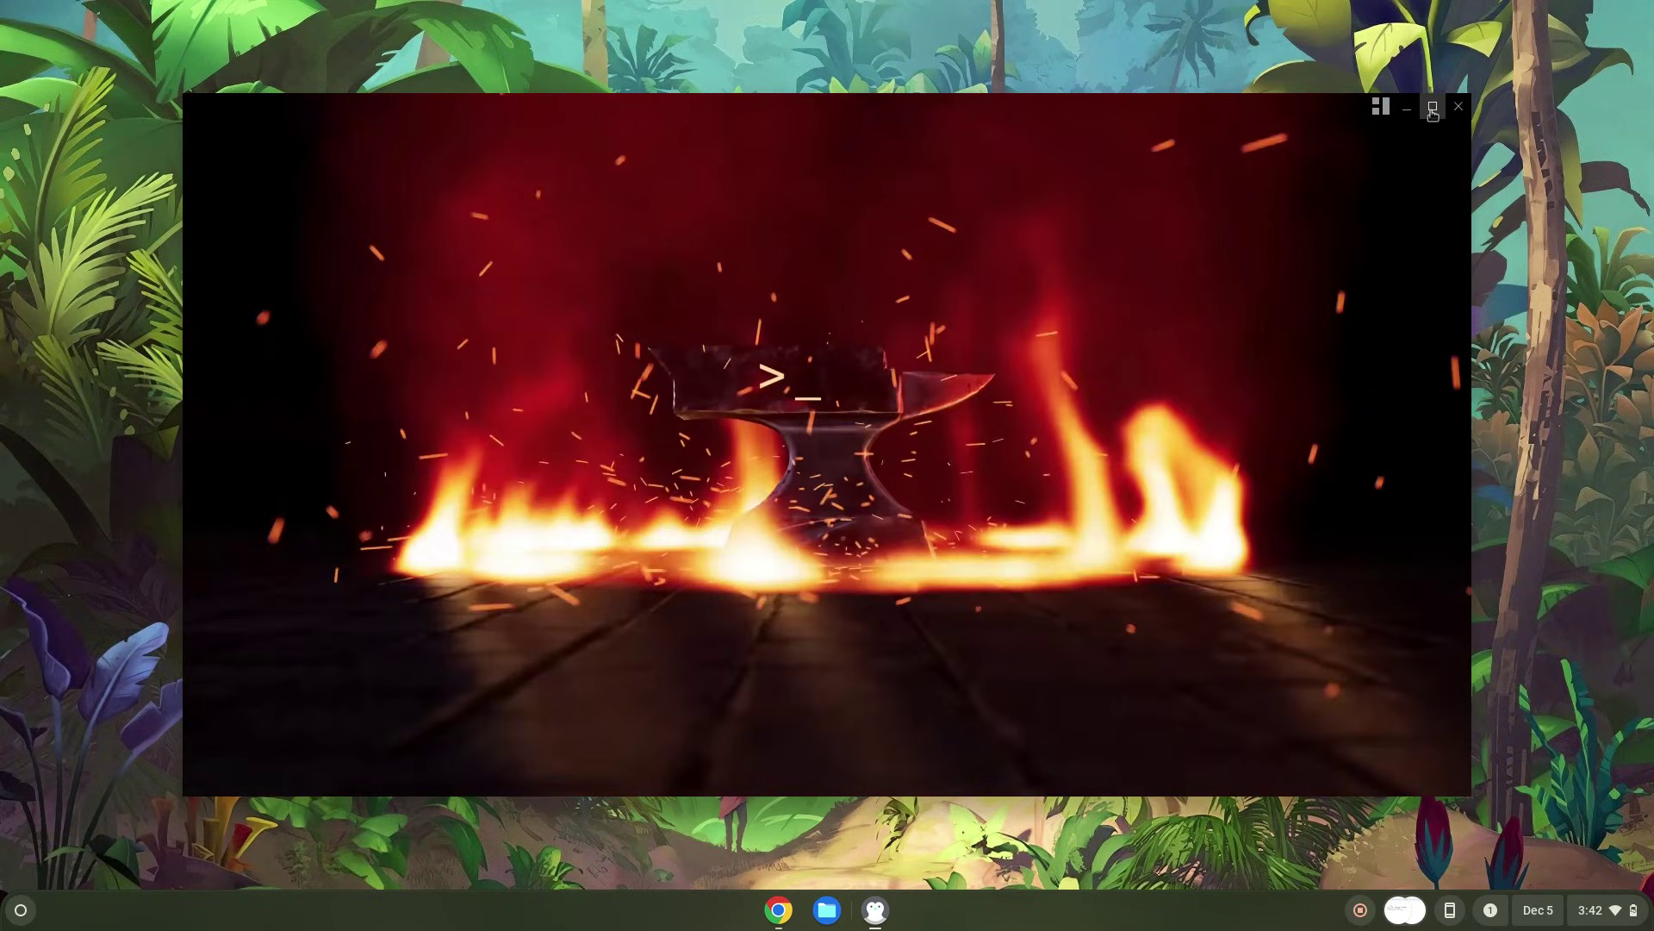
{"action": "left_click", "coordinate": [1432, 112]}
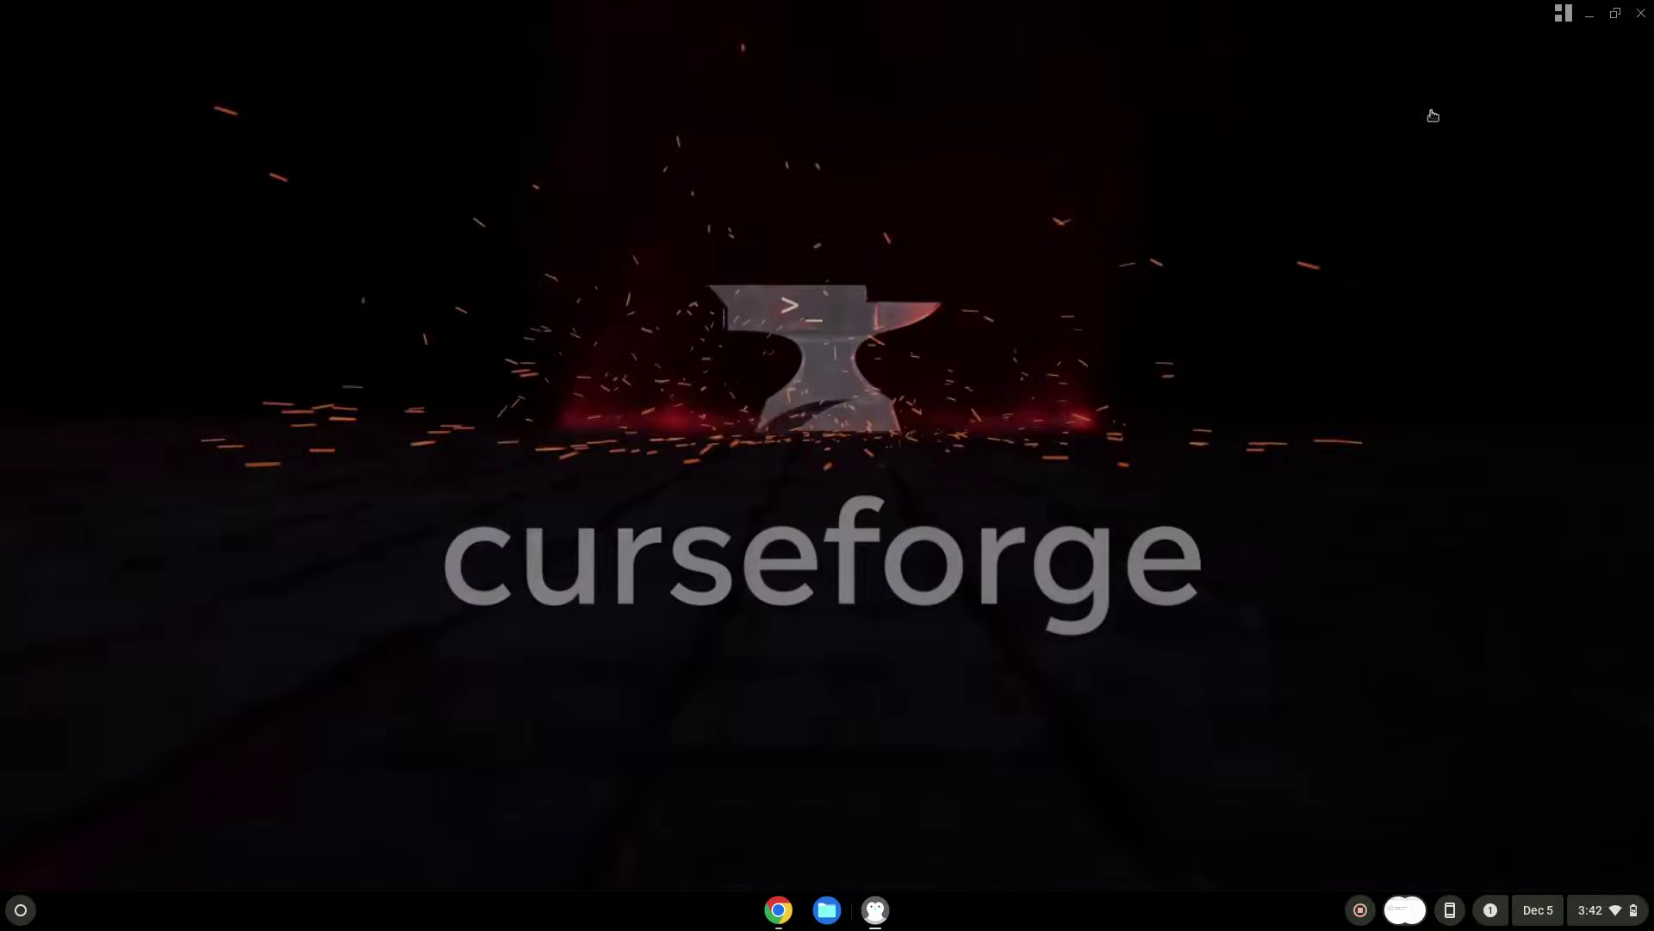